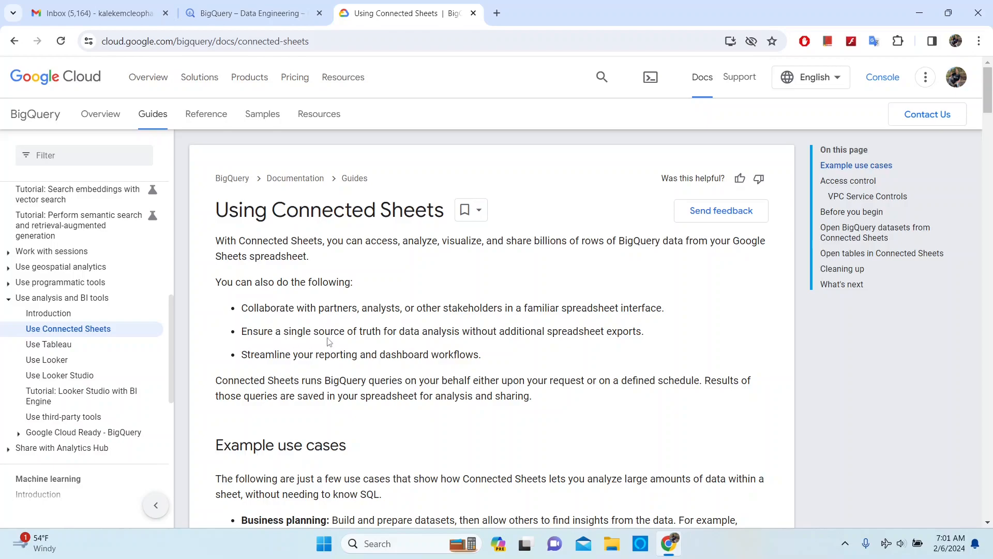
- Read through the introduction and example use cases of the Using Connected Sheets guide
scroll(339, 336, "down", 2)
scroll(339, 336, "down", 2)
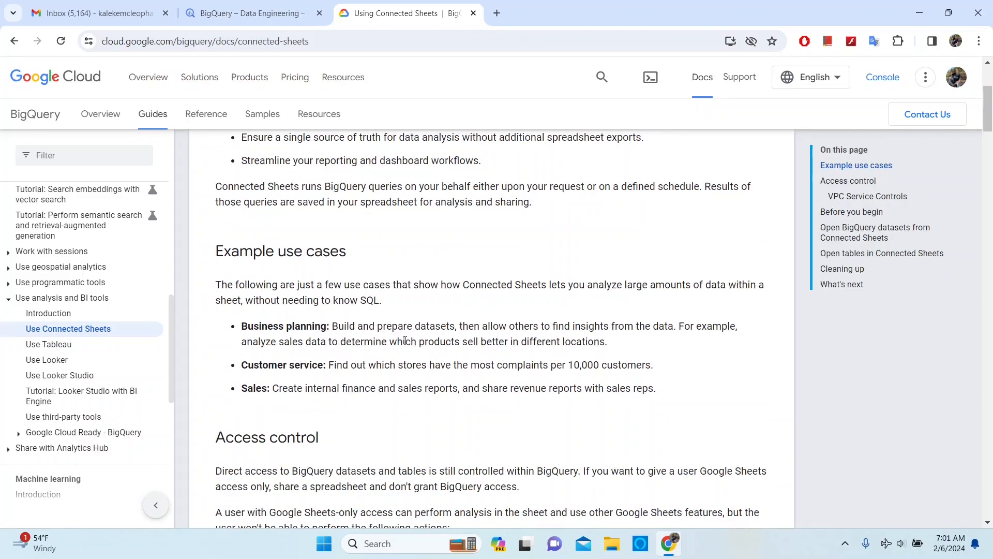
scroll(398, 329, "up", 3)
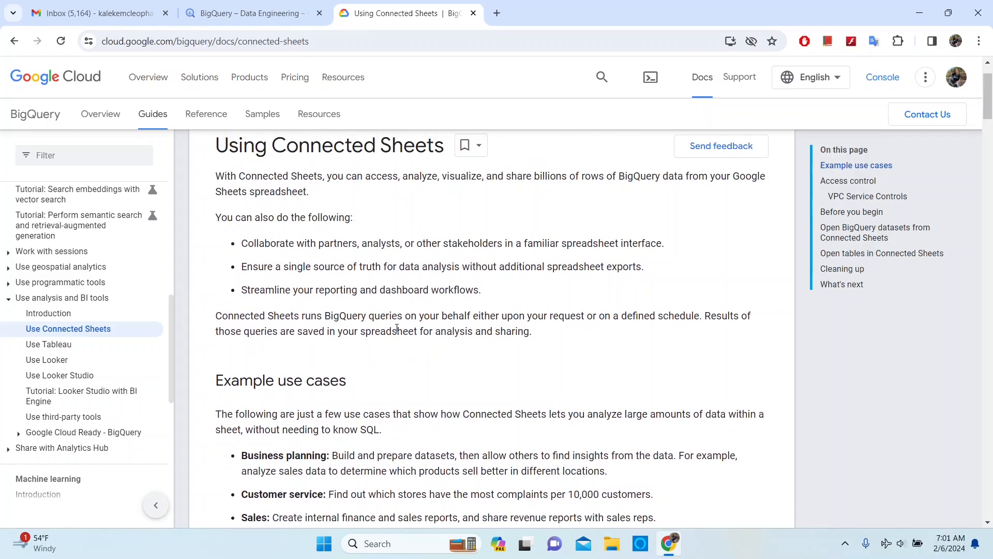
scroll(396, 329, "up", 1)
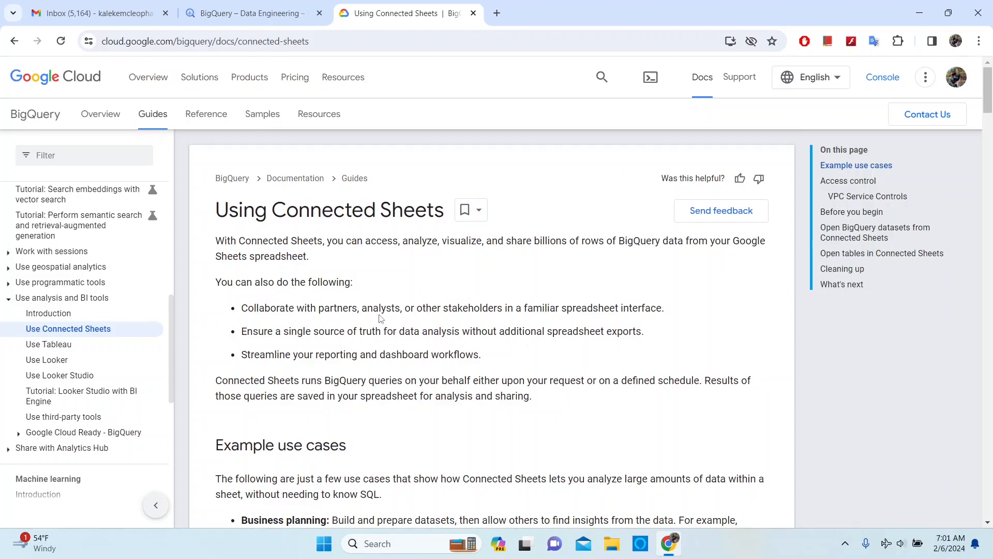
left_click(325, 41)
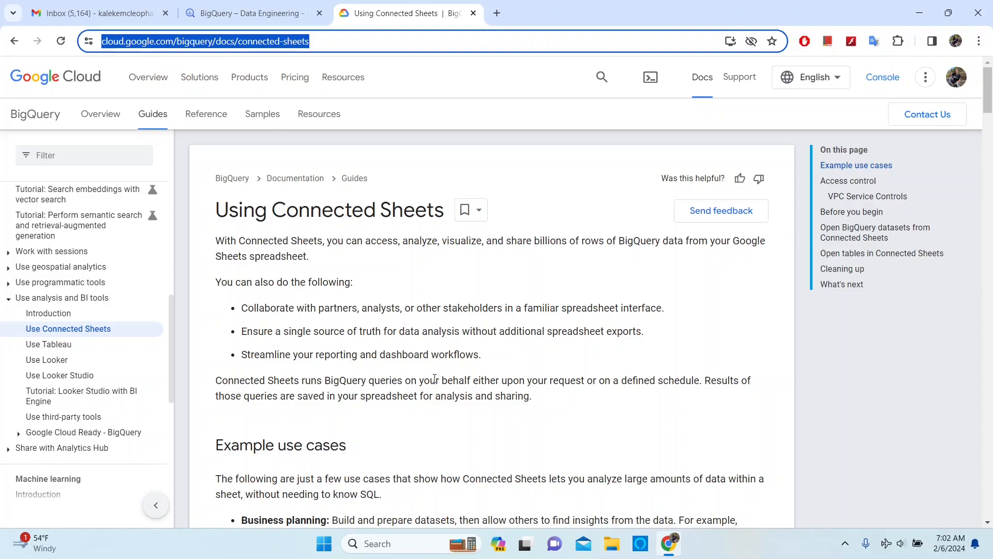
scroll(435, 379, "down", 6)
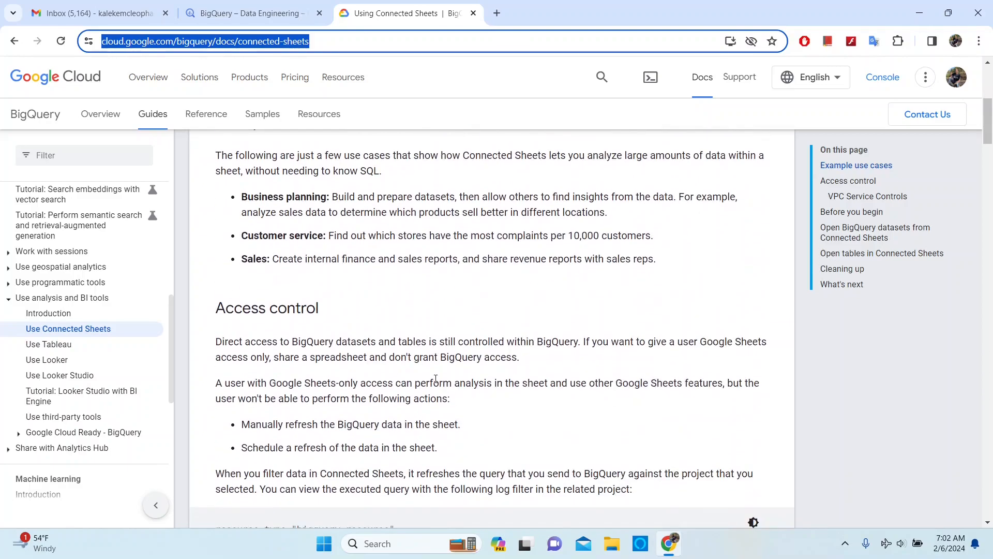
scroll(435, 378, "up", 5)
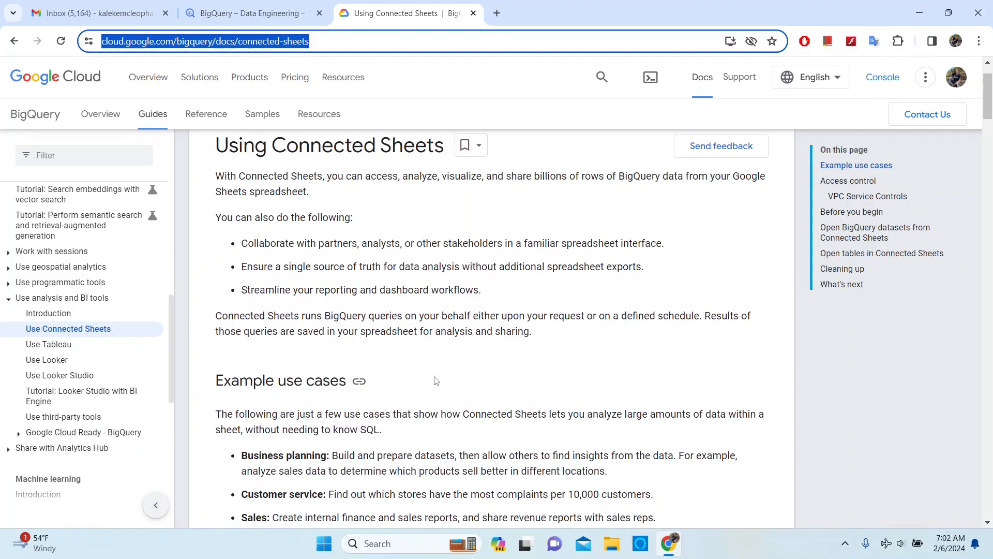
scroll(437, 381, "down", 2)
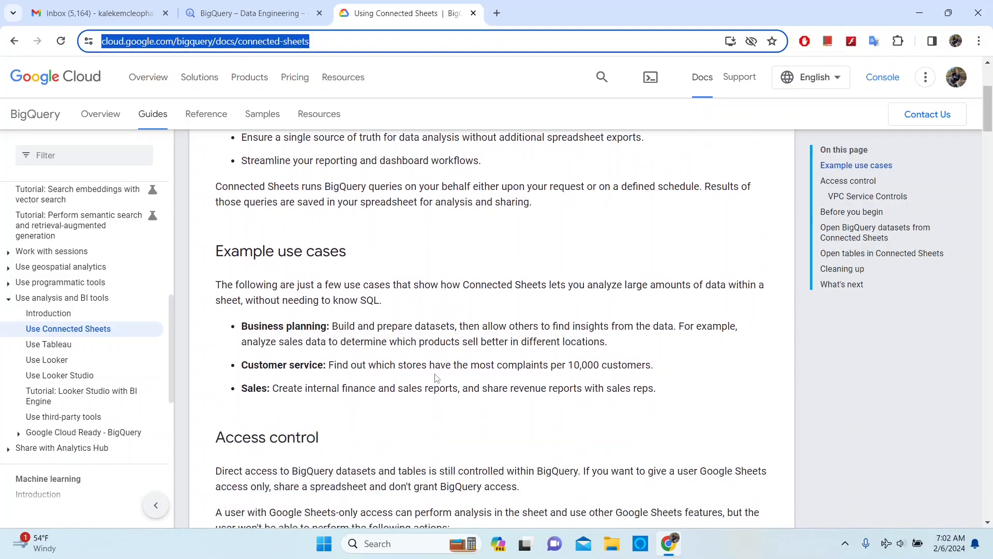
- Examine the Access control section, highlighting where access is controlled and the refresh actions Sheets-only users cannot perform
scroll(437, 378, "down", 3)
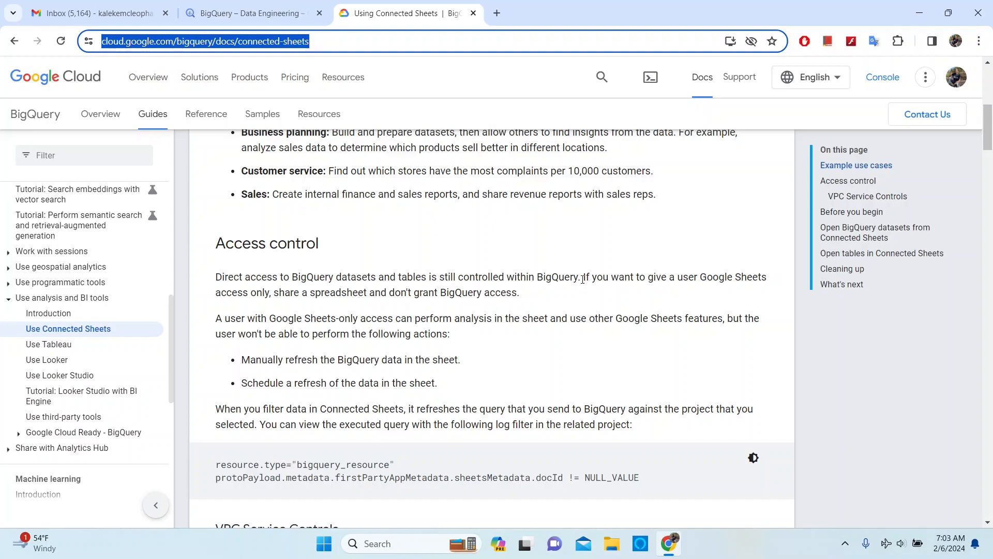
left_click_drag(581, 278, 536, 277)
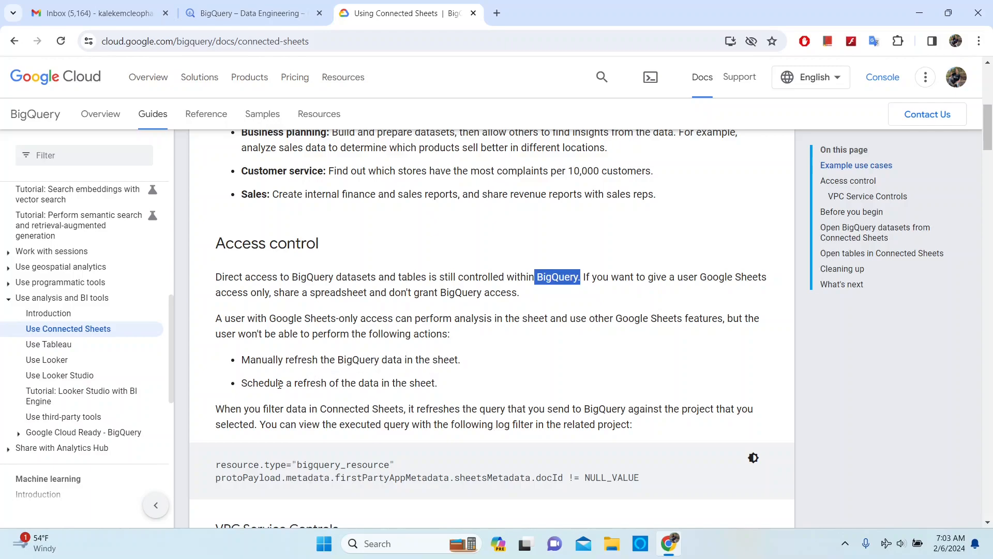
left_click_drag(440, 384, 233, 363)
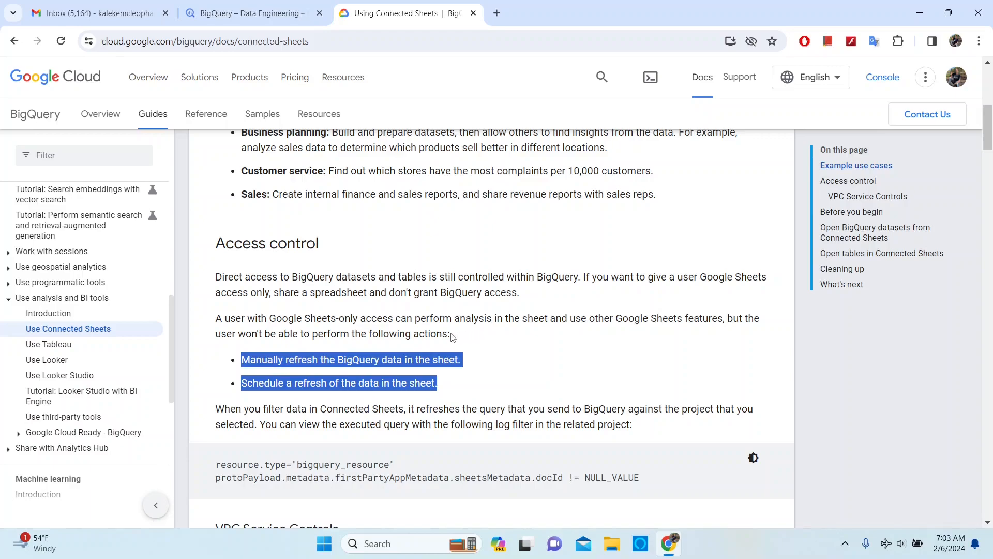
left_click(441, 386)
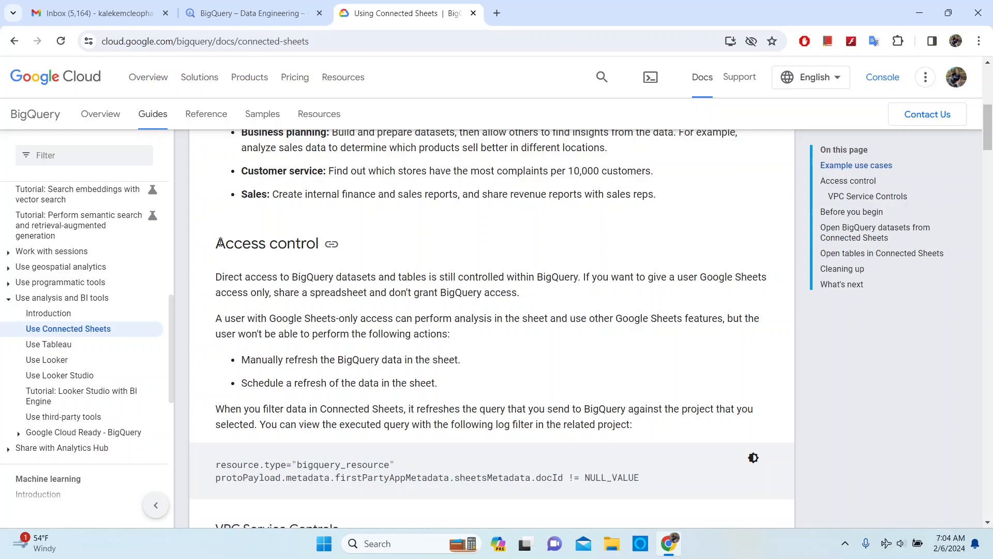
- Skim the guide's setup prerequisites and its sections on opening BigQuery datasets and tables in Connected Sheets
scroll(237, 246, "down", 20)
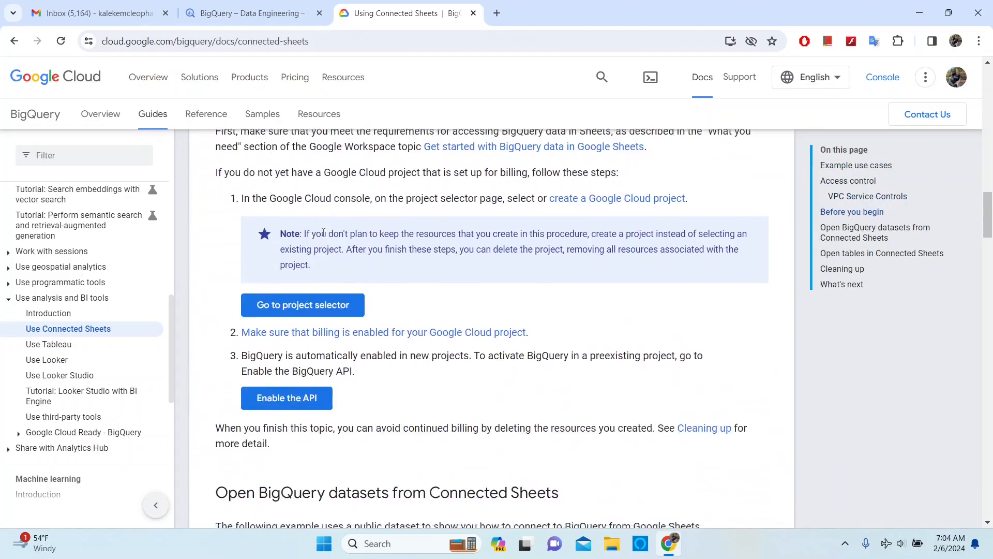
scroll(323, 232, "down", 20)
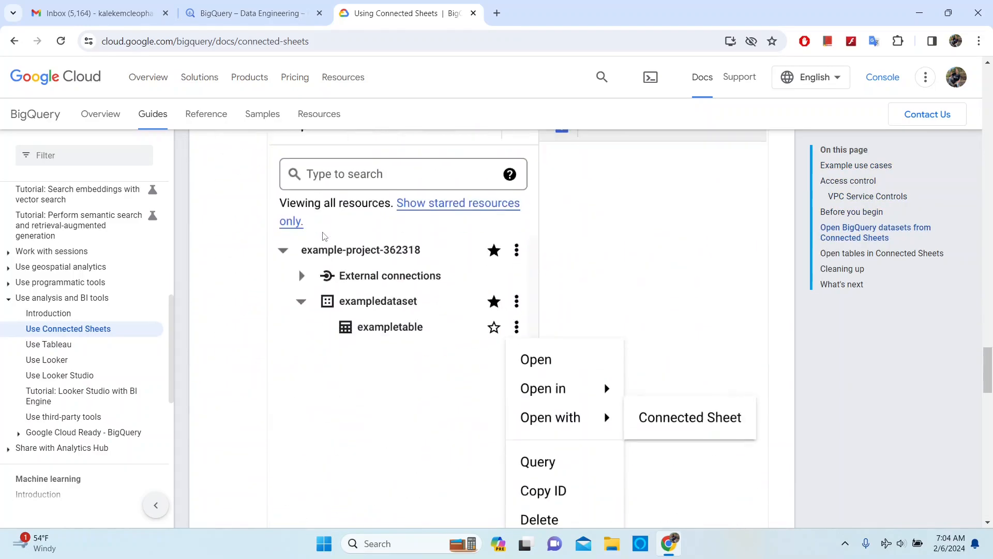
scroll(376, 264, "up", 20)
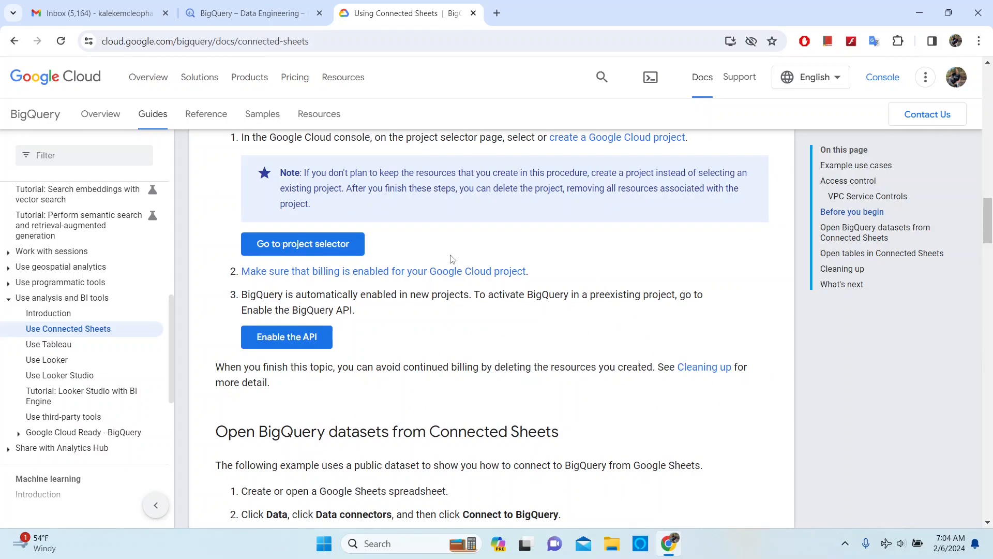
- Search Google for "gcp console" in a new browser tab and open the Google Cloud console from the results
left_click(241, 19)
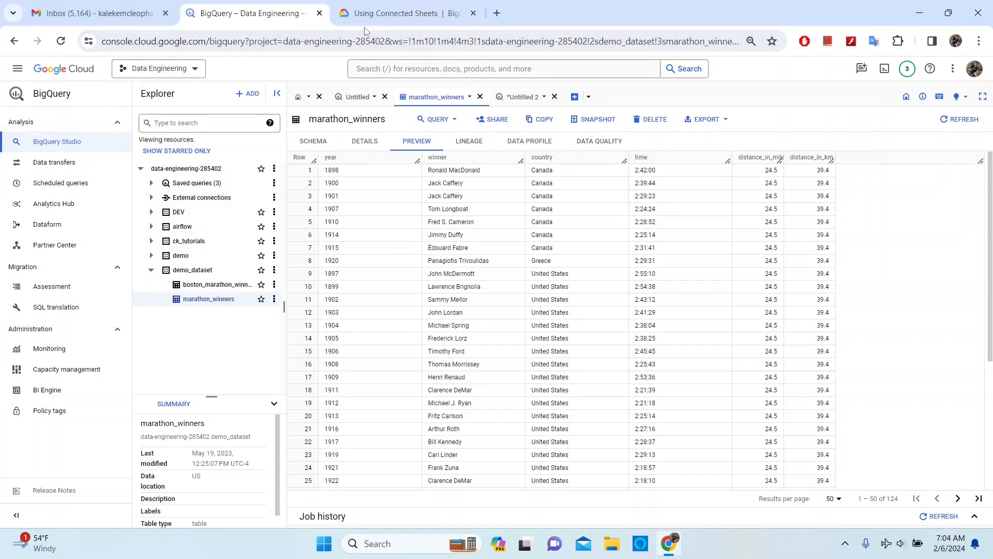
left_click(496, 13)
type("gc")
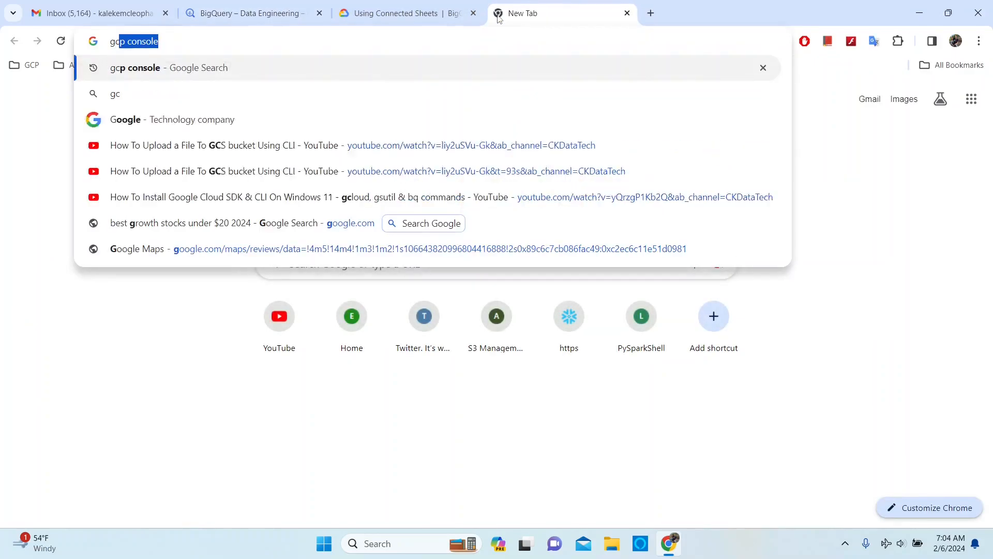
key("Return")
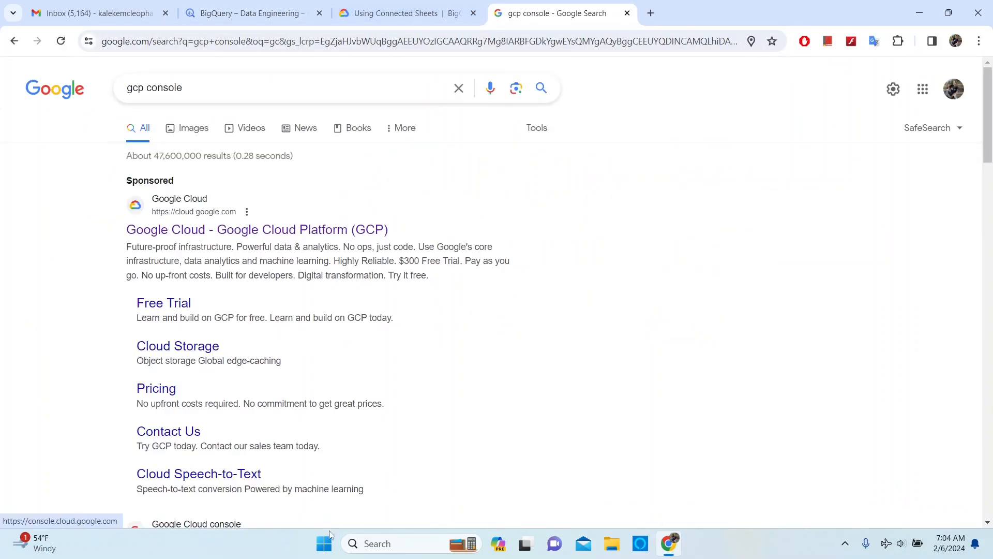
scroll(419, 338, "down", 5)
left_click(193, 295)
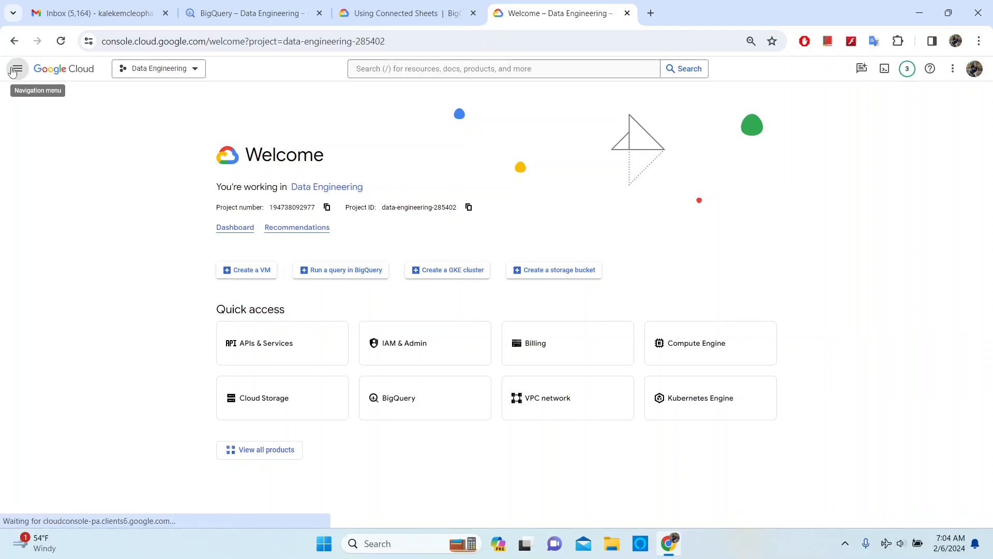
- Open BigQuery from the Google Cloud console's pinned products
left_click(13, 71)
mouse_move(46, 446)
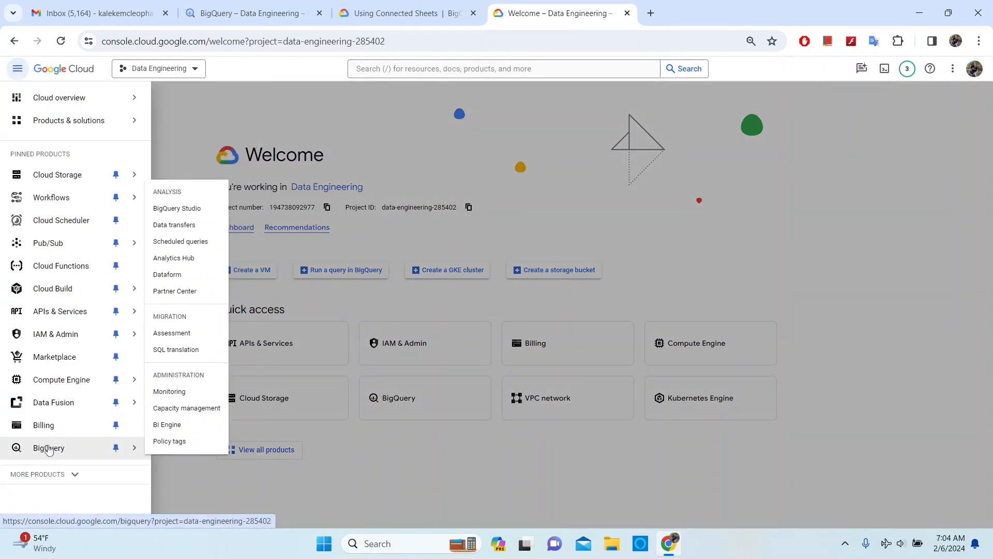
left_click(50, 450)
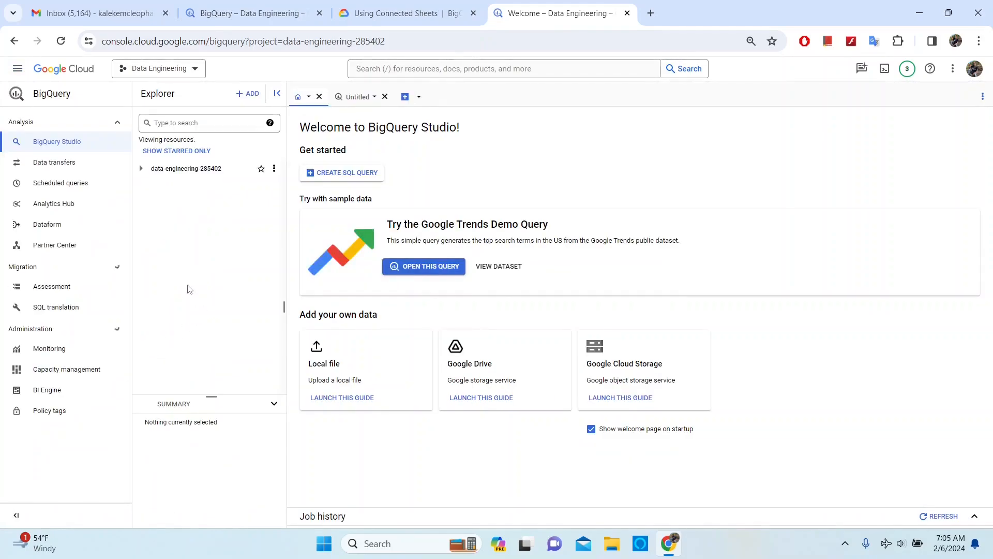
- Expand the data-engineering project and its demo_dataset, widen the Explorer, and leave the demo dataset collapsed after checking its tables
left_click(140, 174)
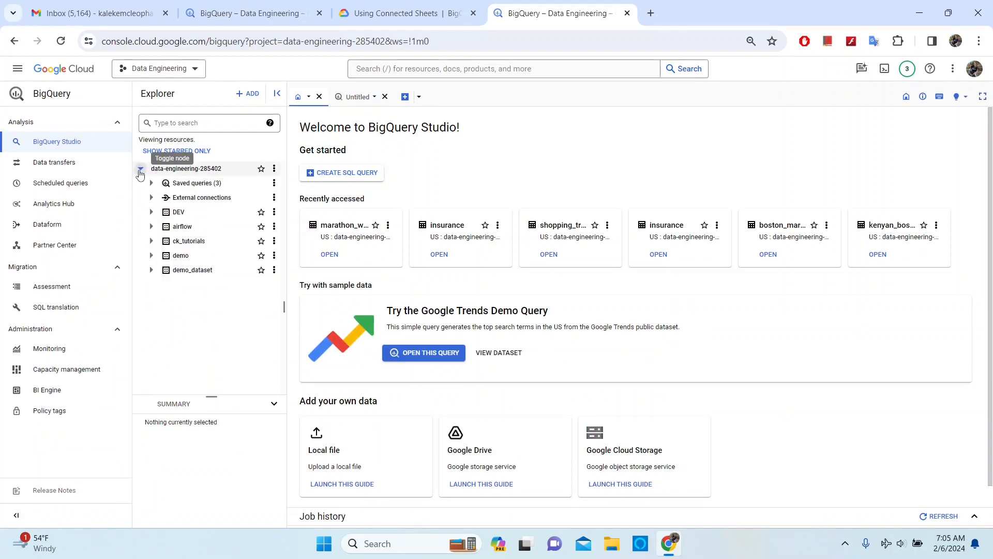
left_click(151, 270)
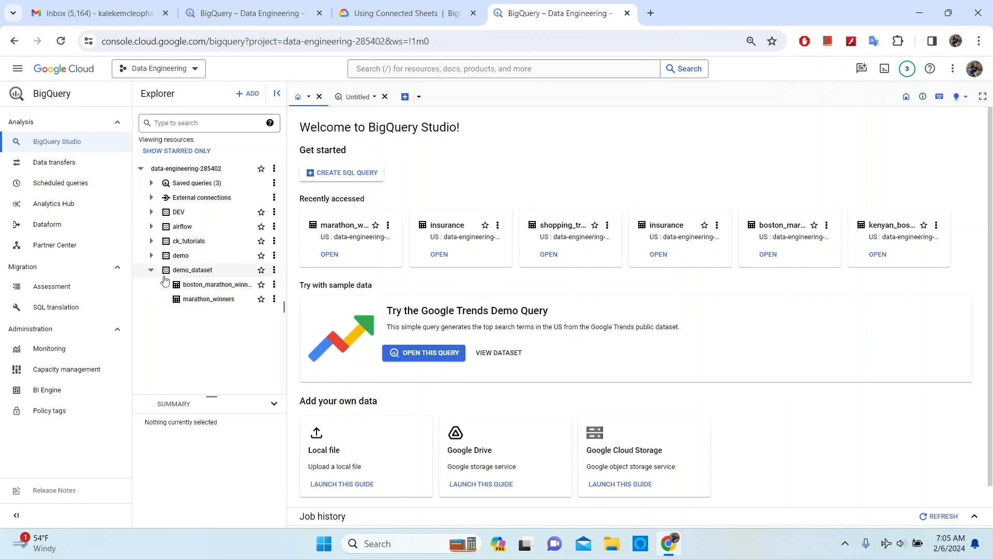
left_click(151, 255)
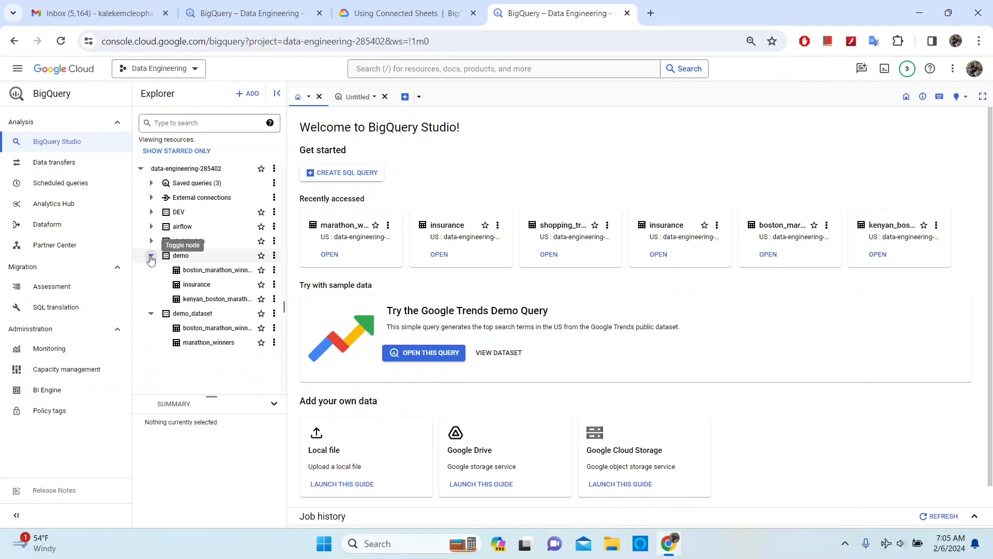
left_click_drag(286, 258, 305, 258)
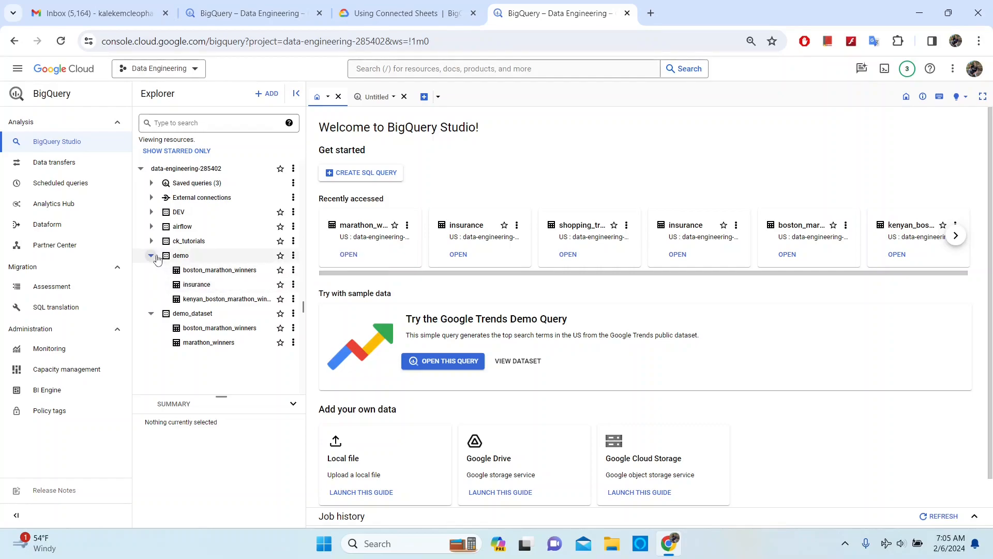
left_click(151, 255)
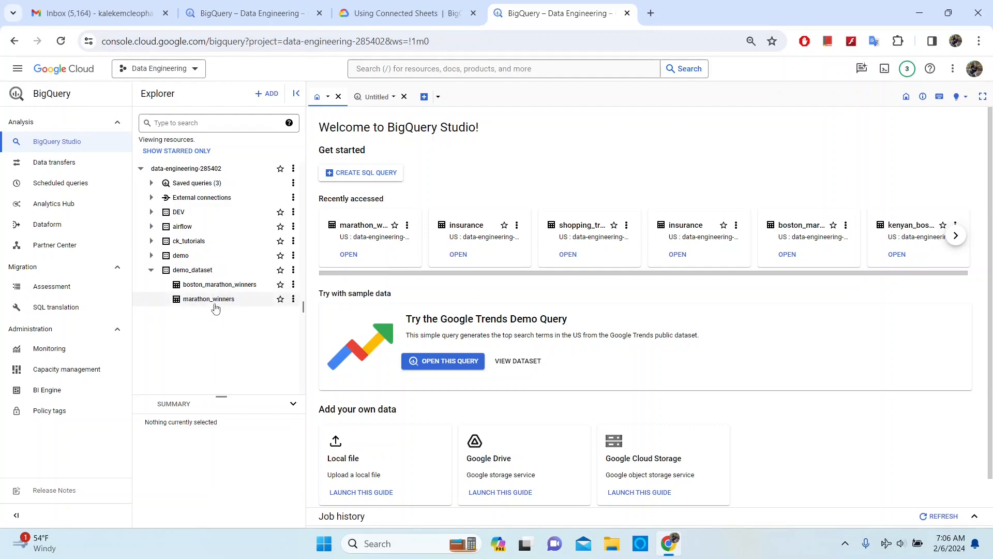
- Open the marathon_winners table in demo_dataset, check its details, and display its data preview
left_click(192, 300)
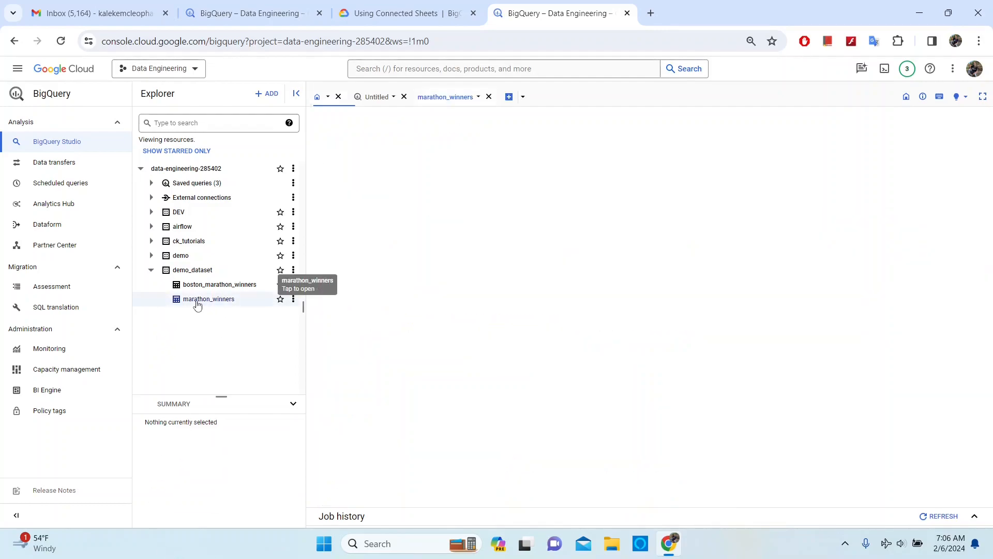
left_click(384, 142)
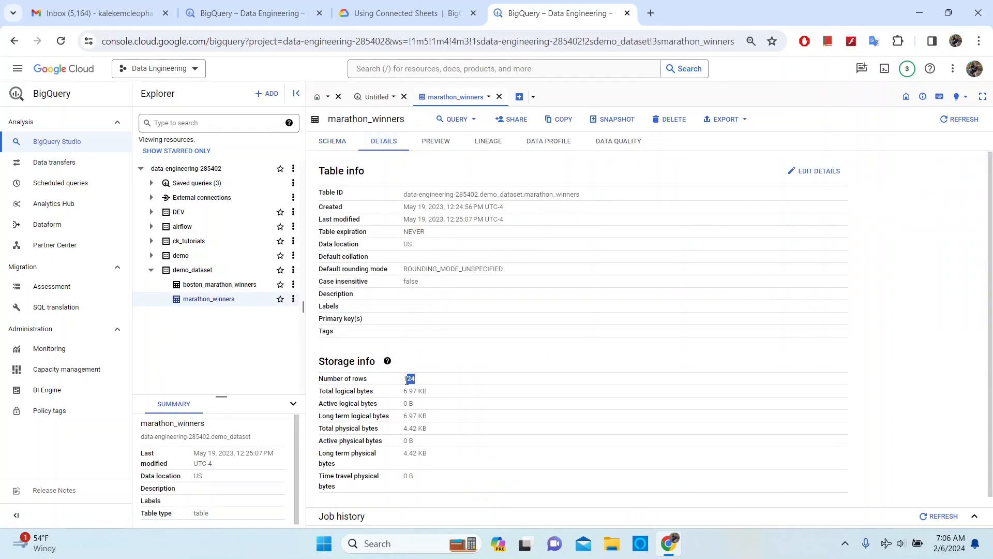
left_click(442, 142)
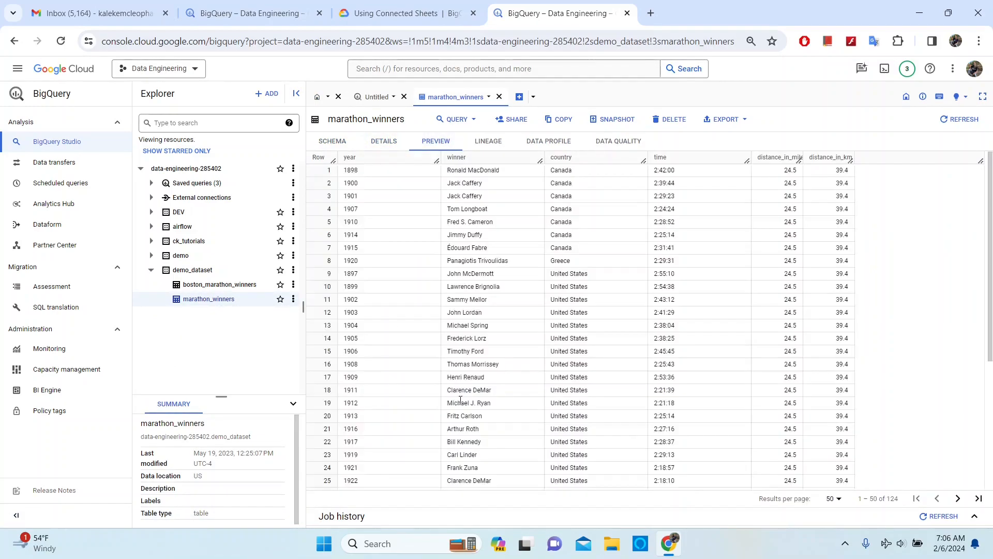
- Review the marathon_winners preview rows and highlight the table's total row count
scroll(507, 330, "down", 6)
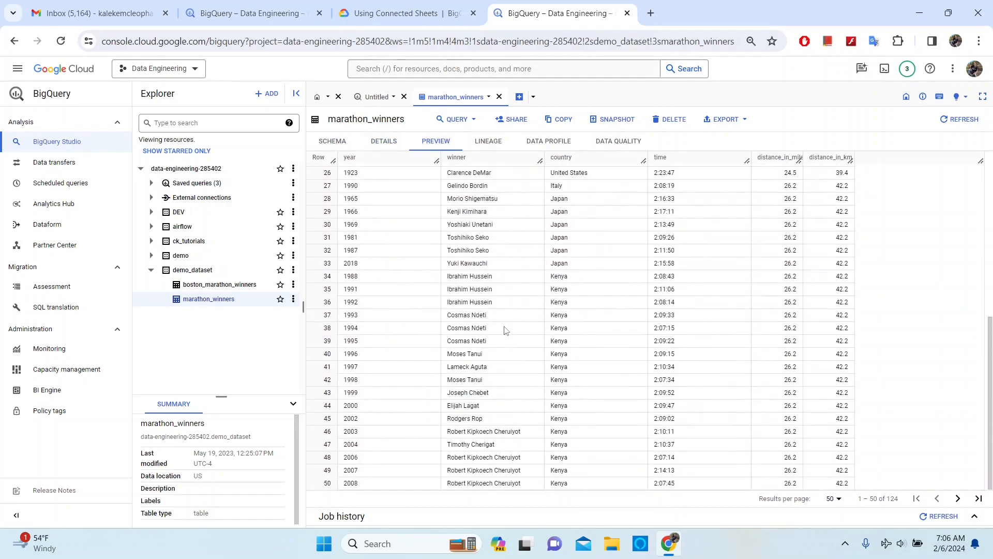
scroll(502, 334, "up", 7)
scroll(500, 334, "up", 1)
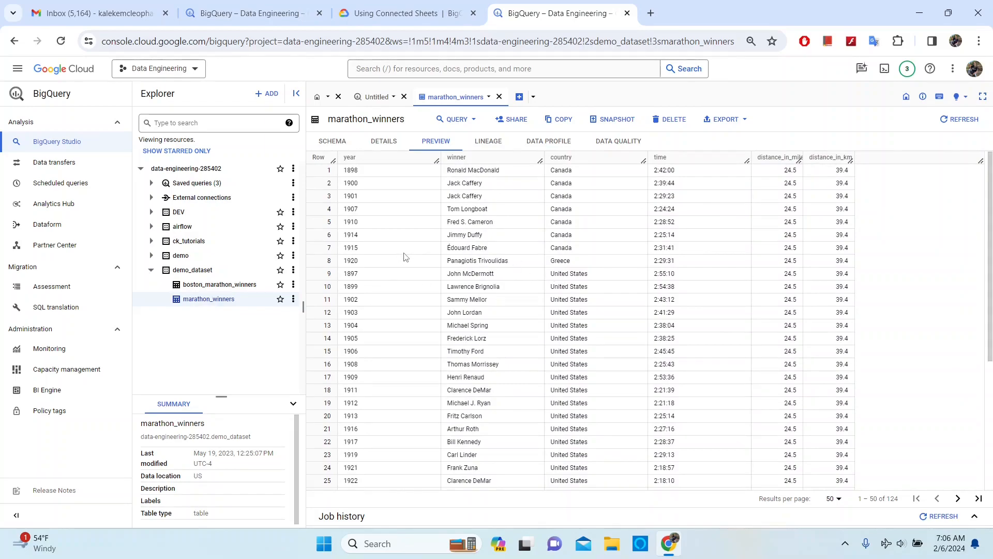
left_click_drag(361, 170, 343, 173)
scroll(492, 344, "down", 2)
scroll(493, 344, "down", 3)
scroll(492, 336, "up", 6)
scroll(544, 321, "down", 3)
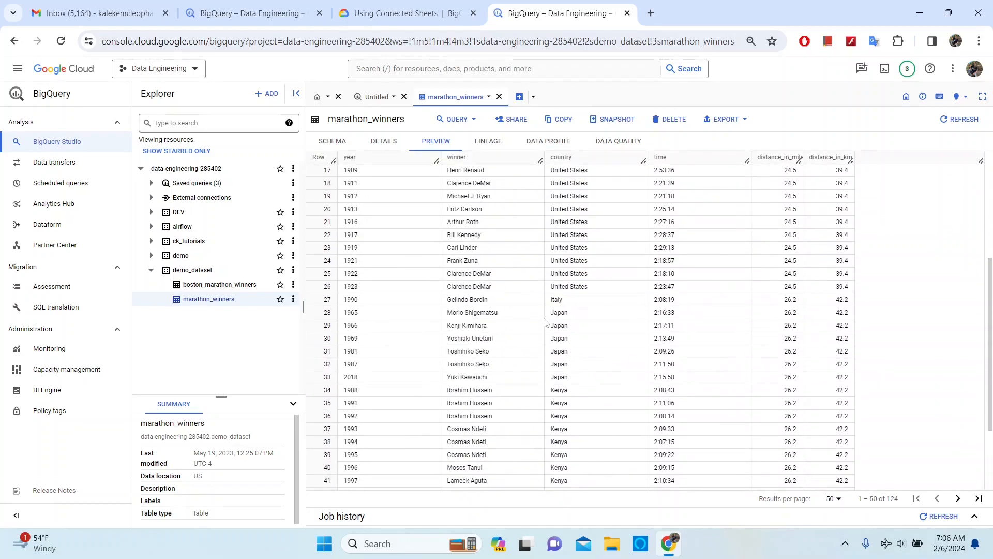
scroll(609, 337, "down", 3)
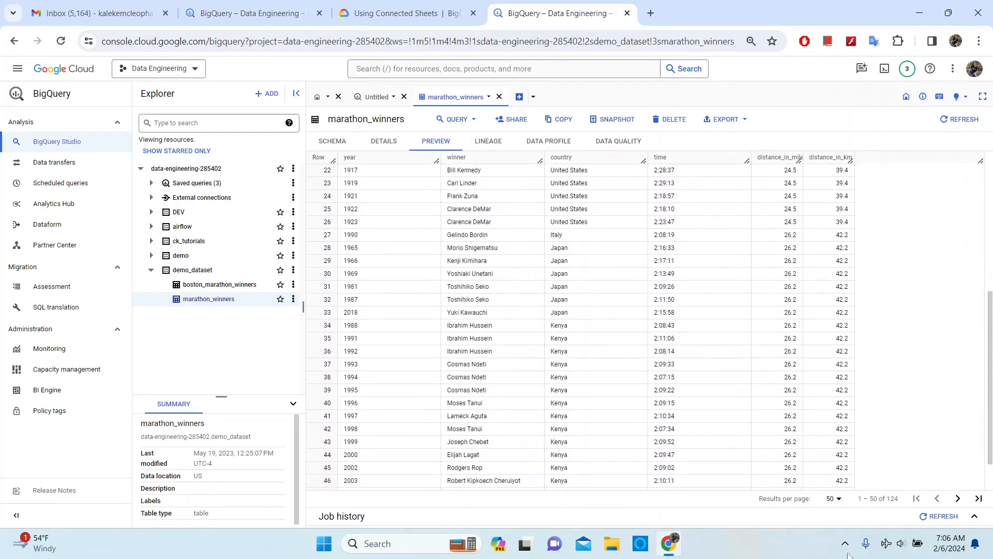
left_click_drag(900, 499, 887, 499)
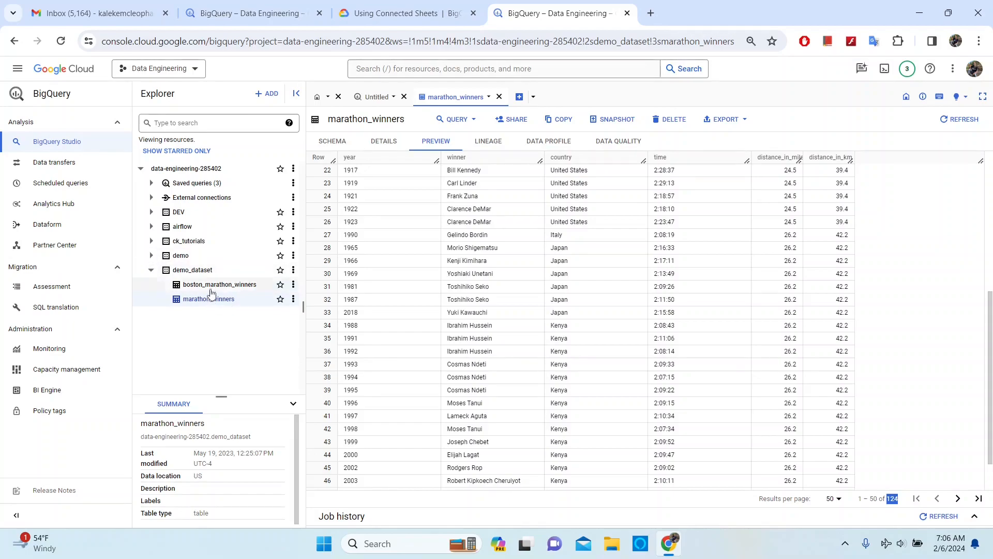
left_click(900, 499)
left_click_drag(900, 500, 888, 500)
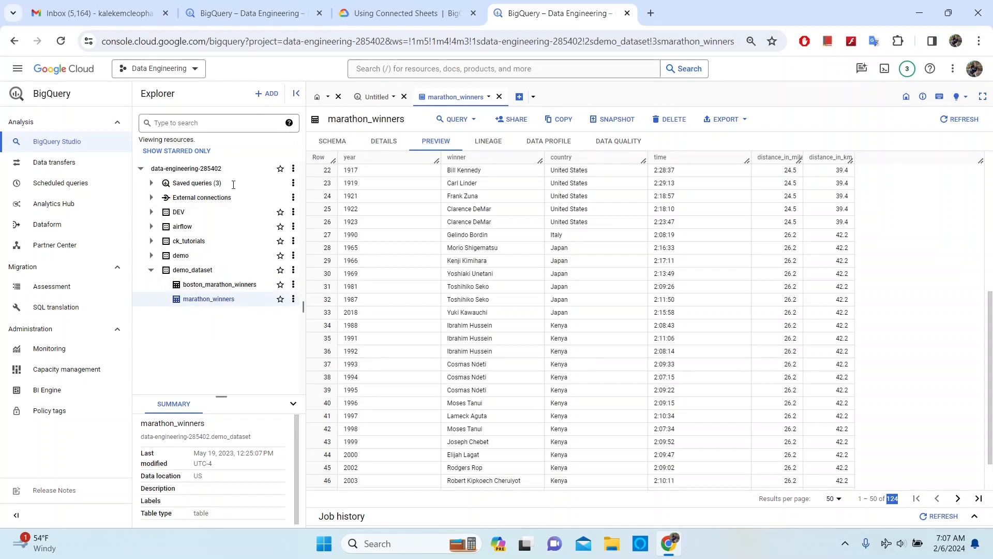
- Open Google Sheets in a new browser tab, create a blank spreadsheet, and dismiss the dropdown chips tip
left_click(650, 13)
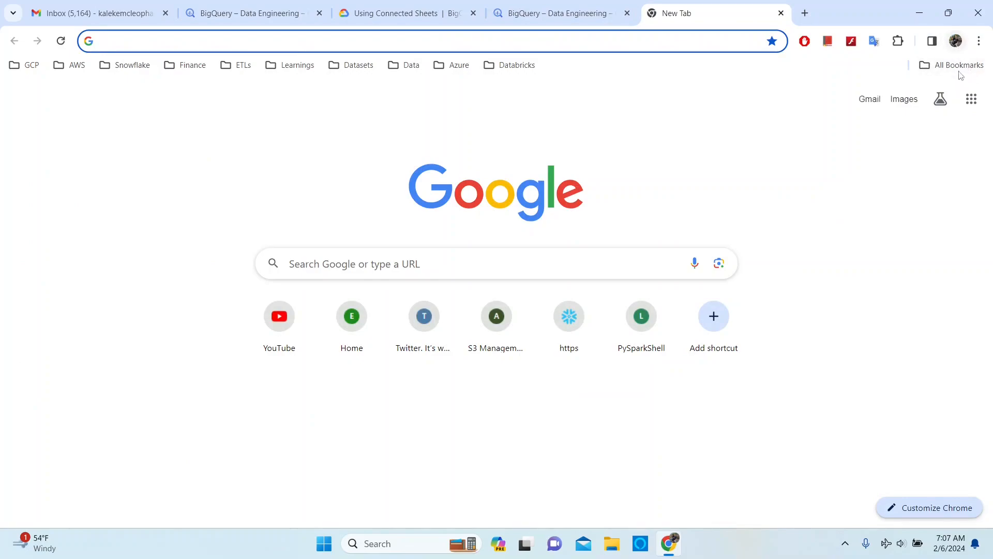
left_click(971, 98)
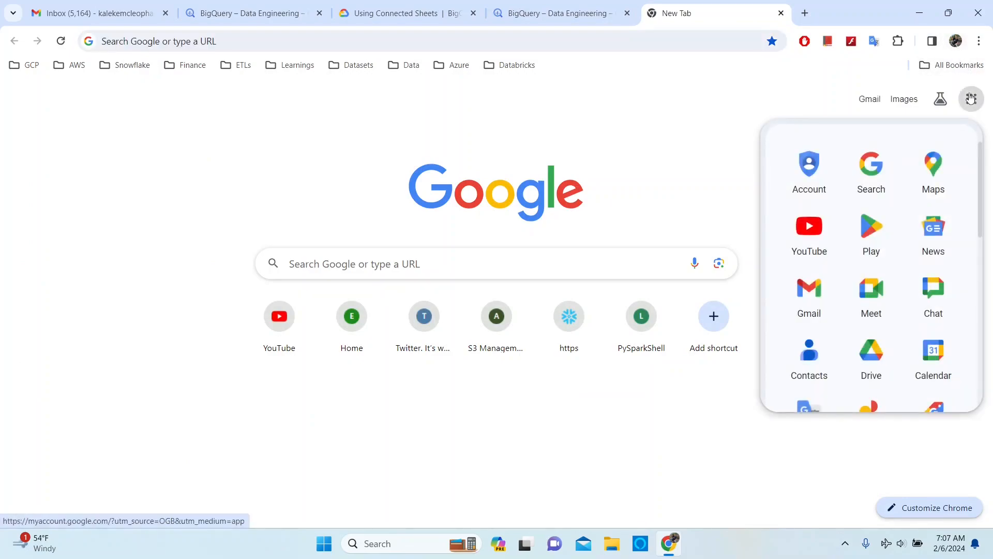
scroll(890, 235, "down", 3)
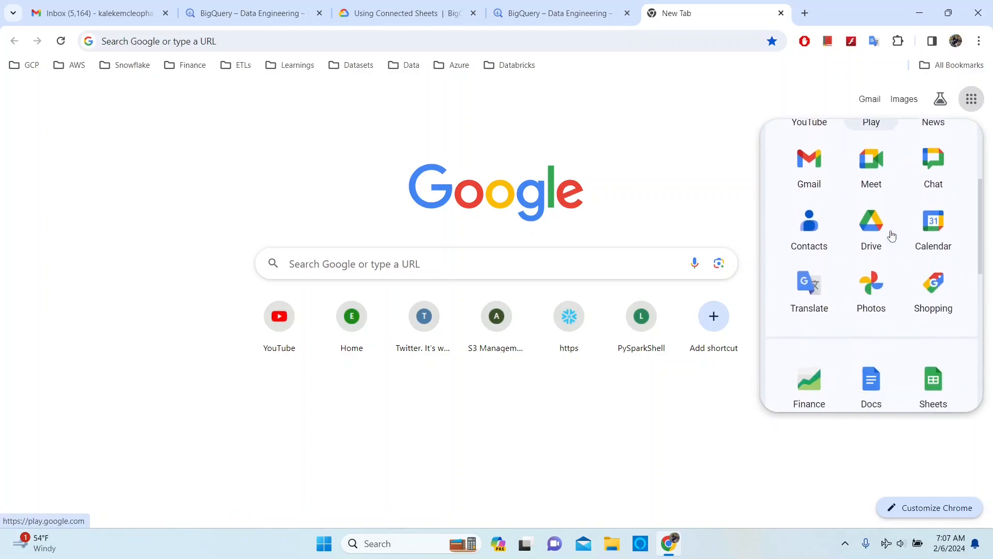
scroll(892, 236, "down", 1)
left_click(935, 324)
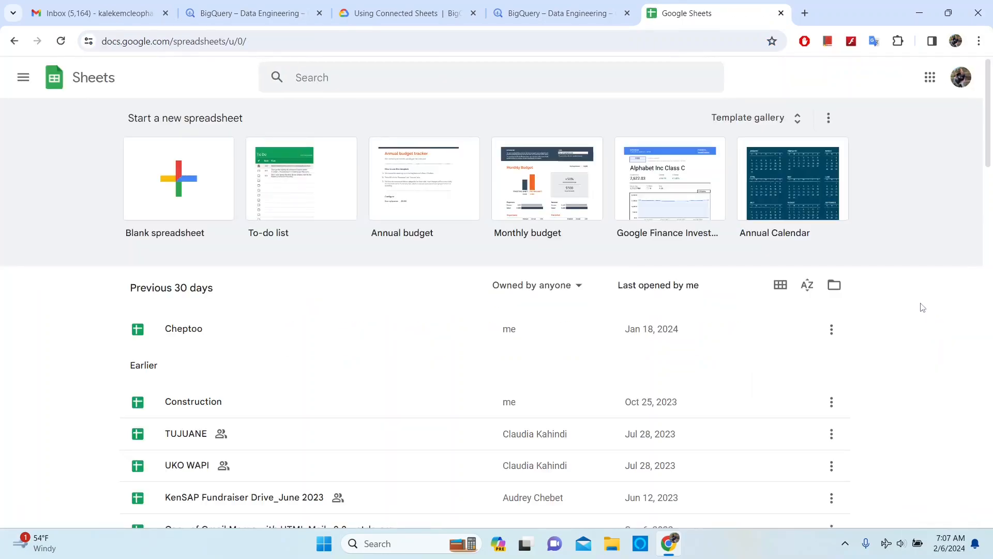
left_click(182, 191)
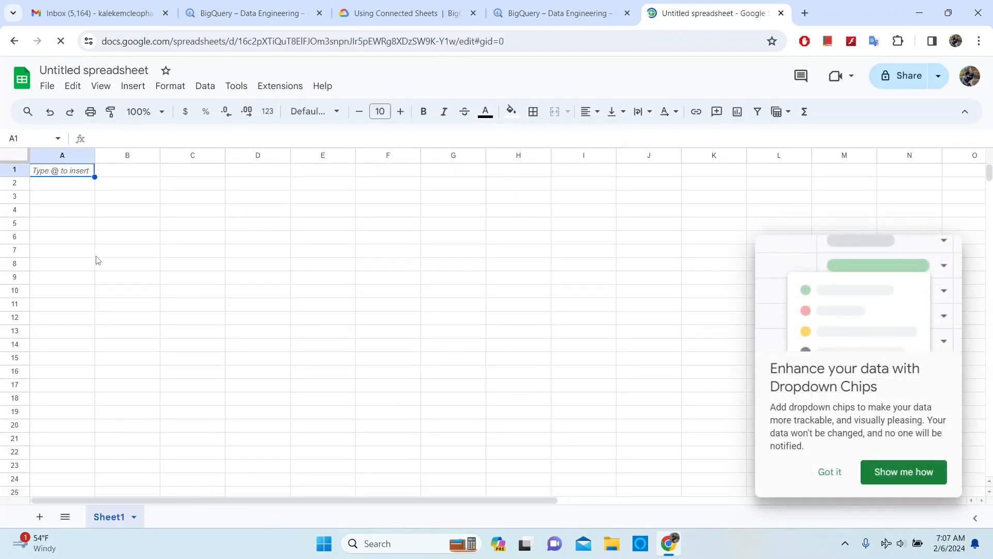
left_click(830, 472)
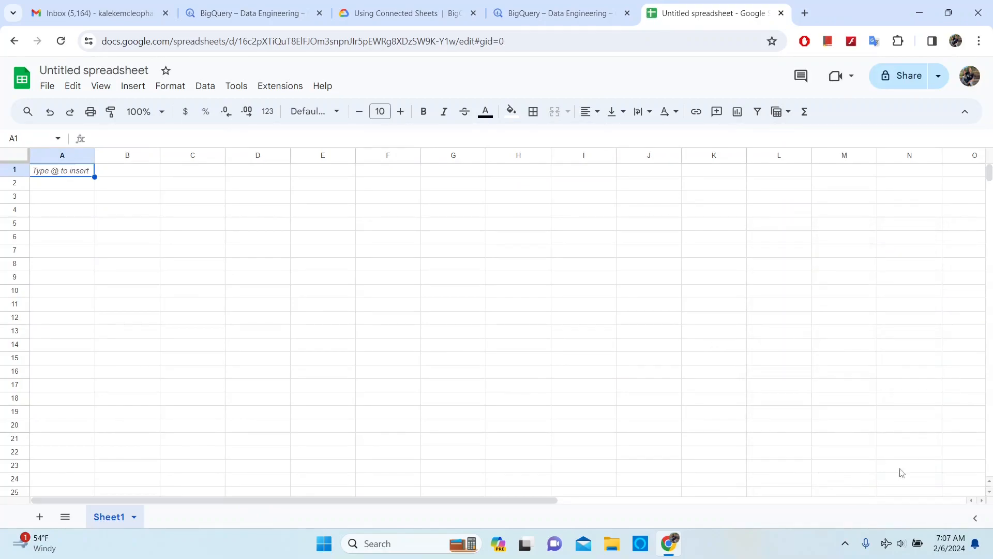
- Rename the spreadsheet to "Boston Marathon Winners"
left_click(123, 69)
type("B")
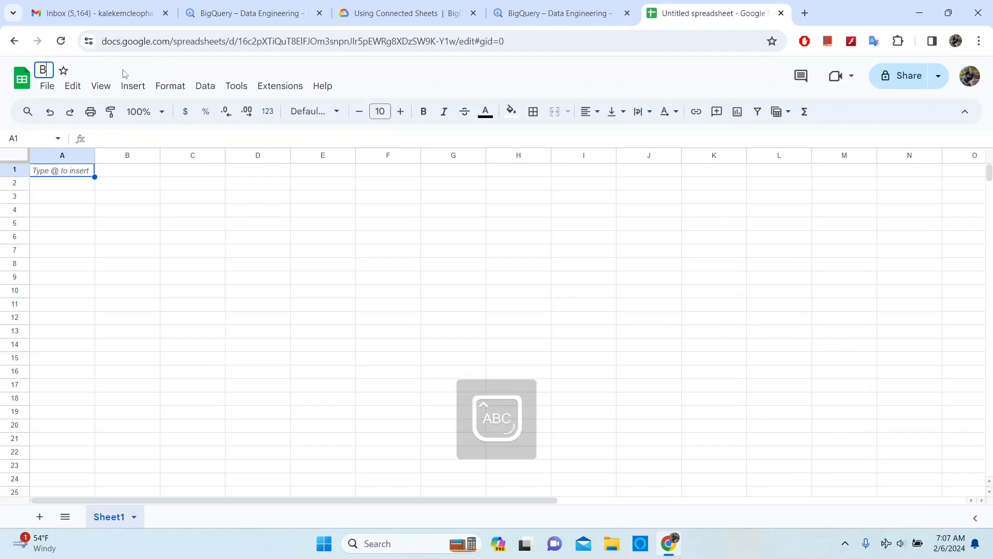
type("oston M")
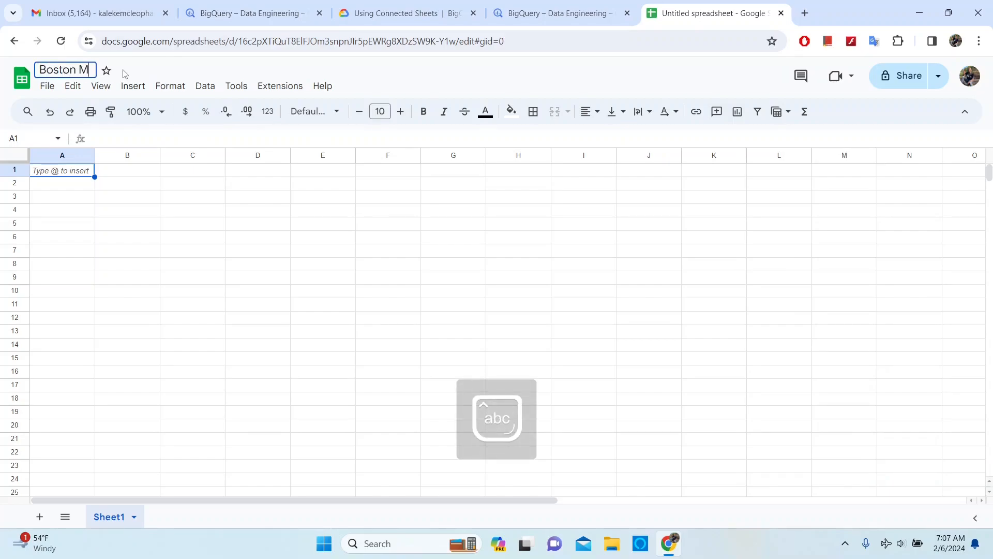
type("aratho")
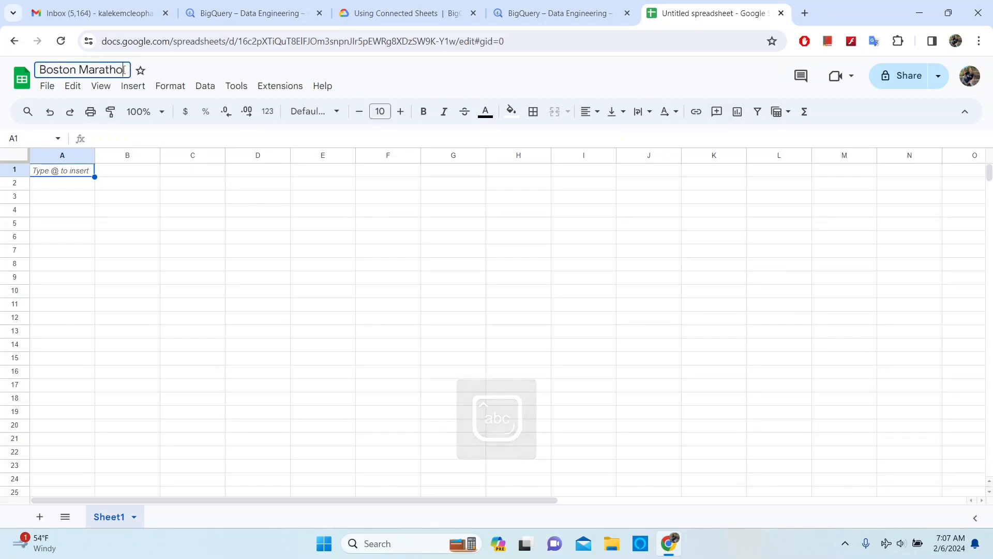
type("n Winners")
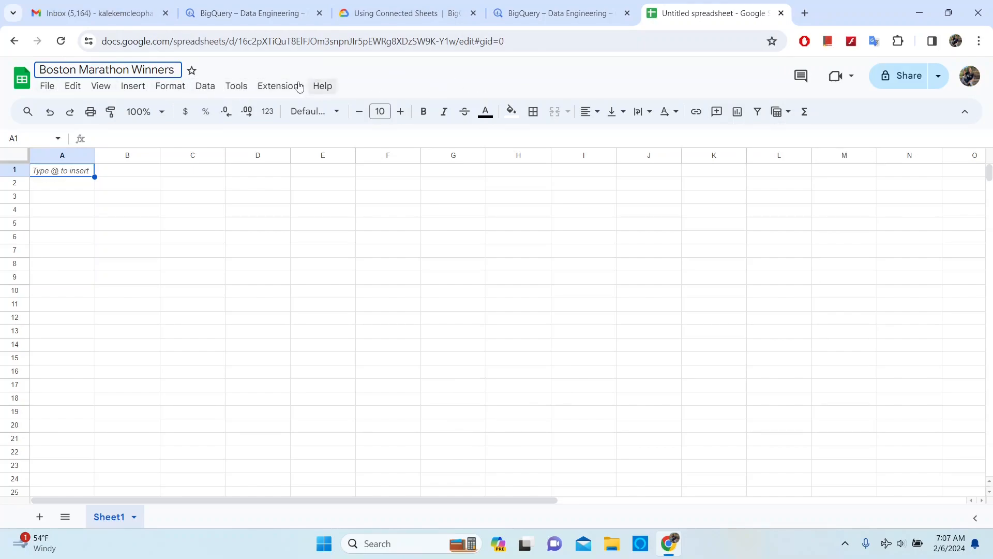
- Start a BigQuery data connection for the spreadsheet and choose the Data Engineering cloud project
left_click(207, 88)
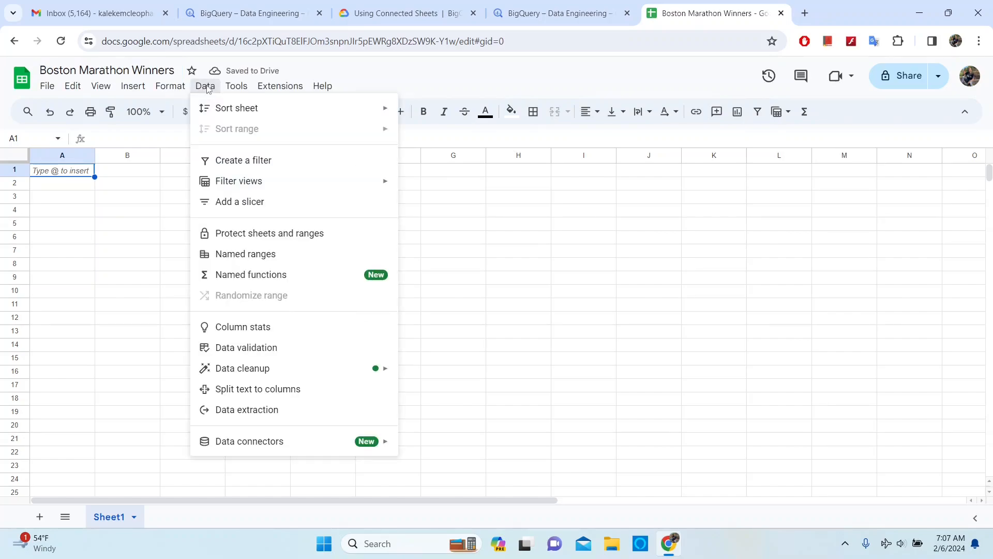
mouse_move(292, 444)
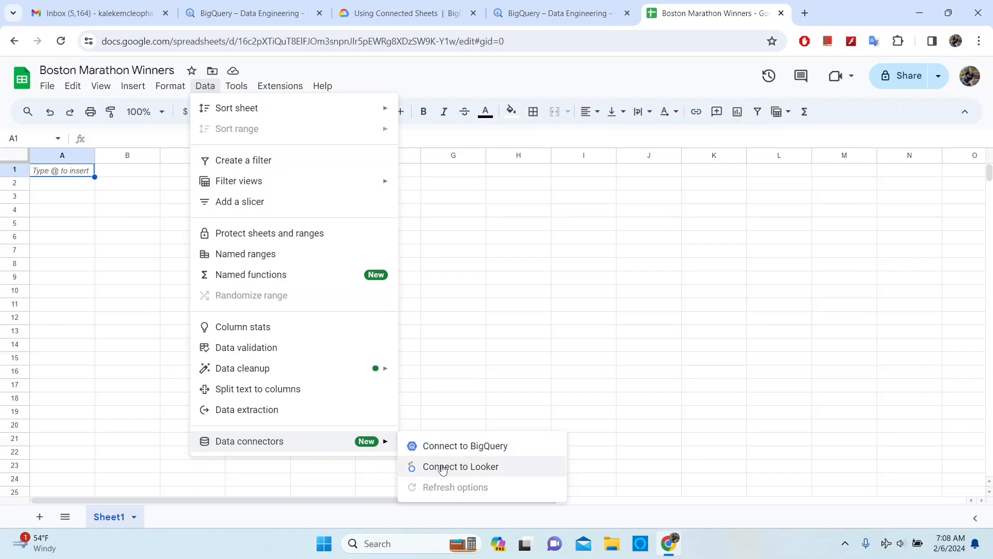
left_click(463, 448)
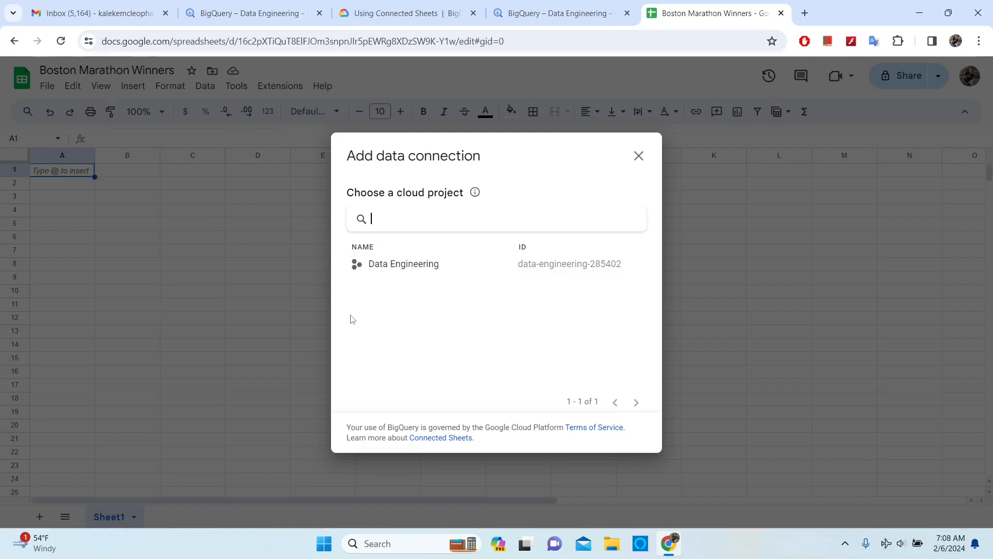
left_click(393, 264)
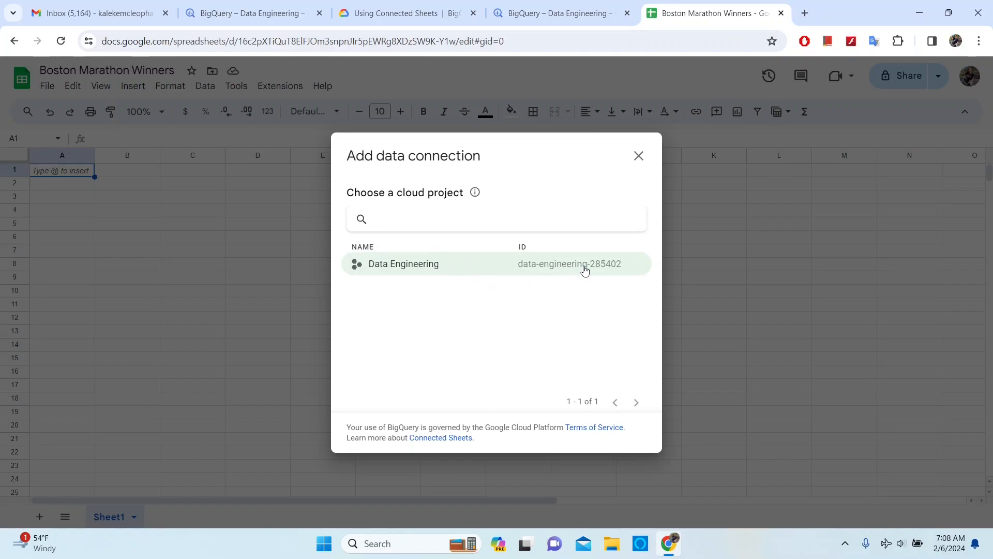
left_click(552, 267)
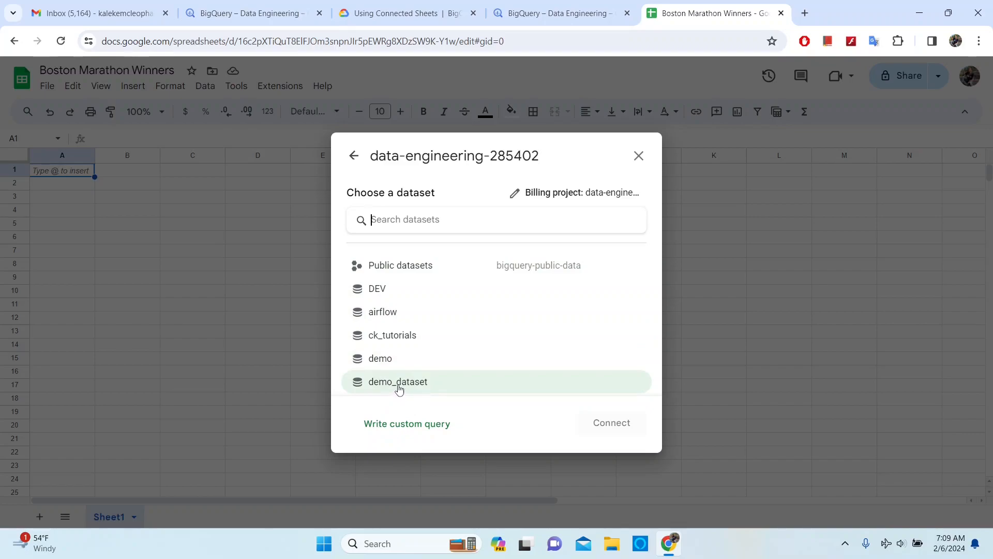
- Connect the spreadsheet to the marathon_winners table in demo_dataset and close the introductory dialog
left_click(289, 13)
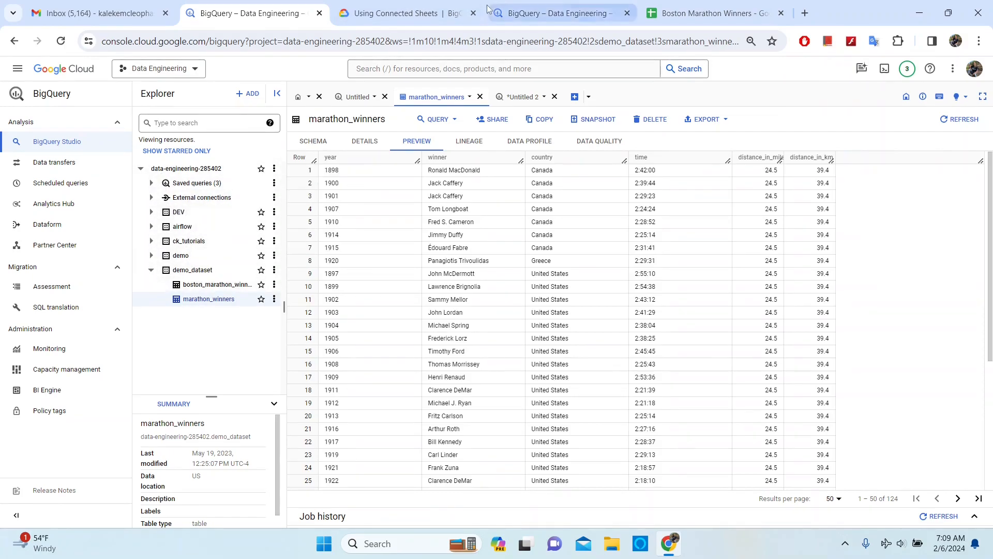
left_click(693, 4)
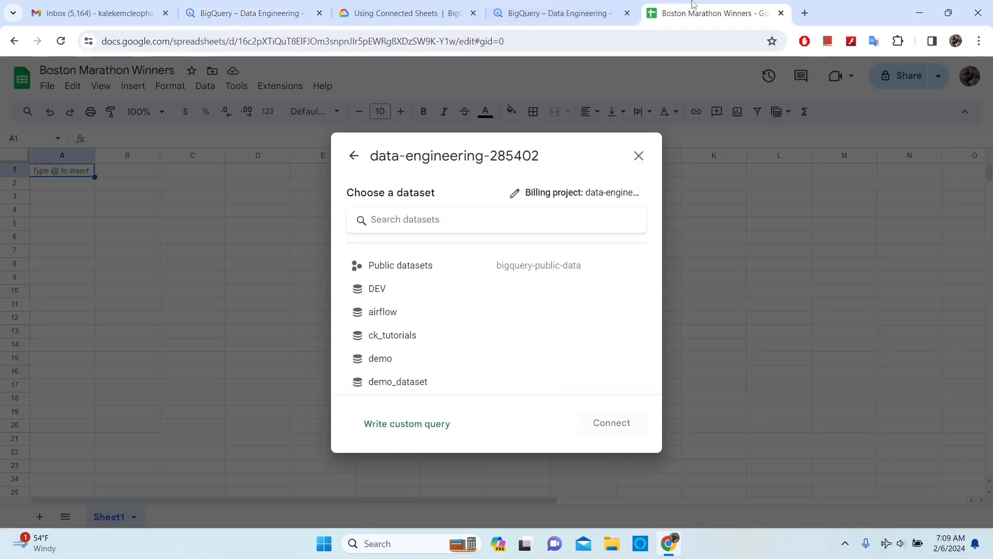
left_click(395, 385)
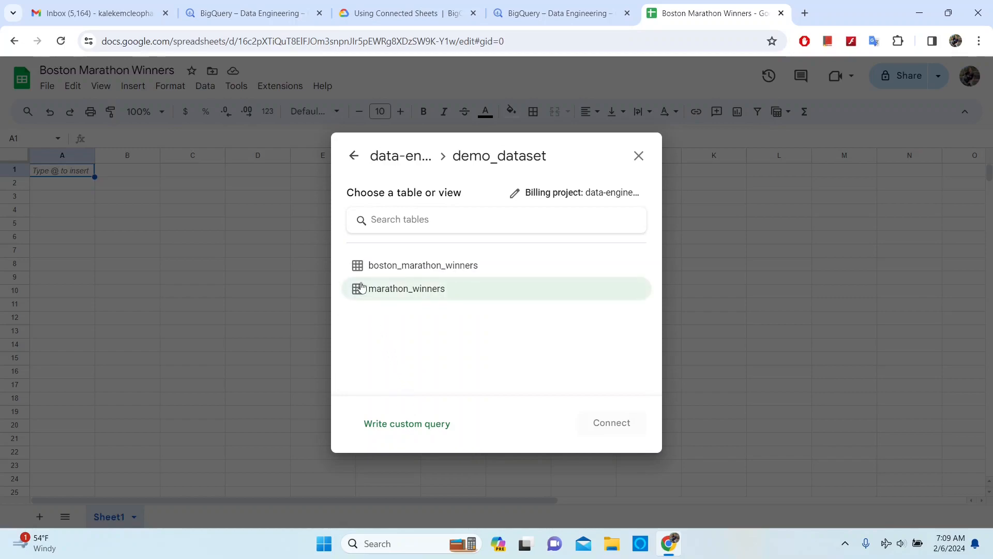
left_click(415, 292)
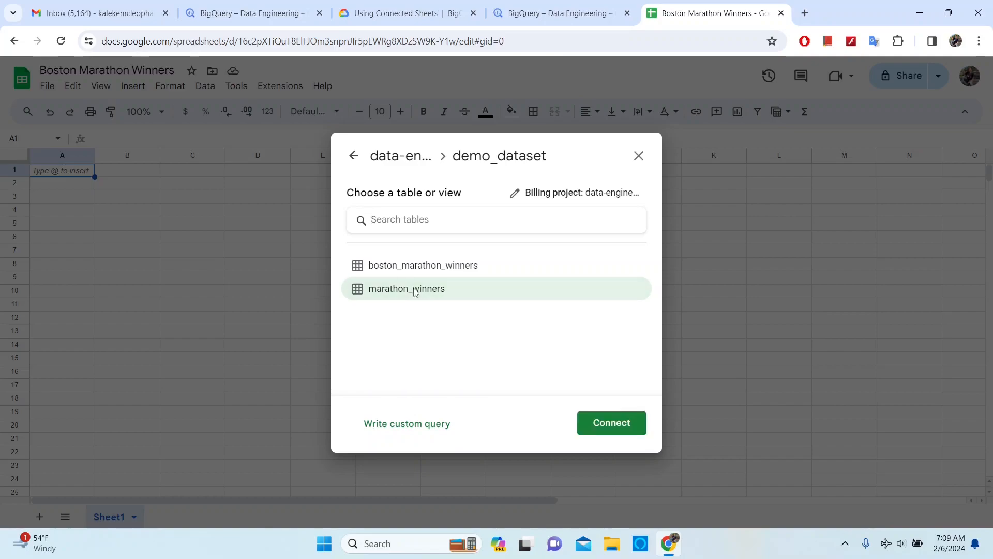
left_click(610, 429)
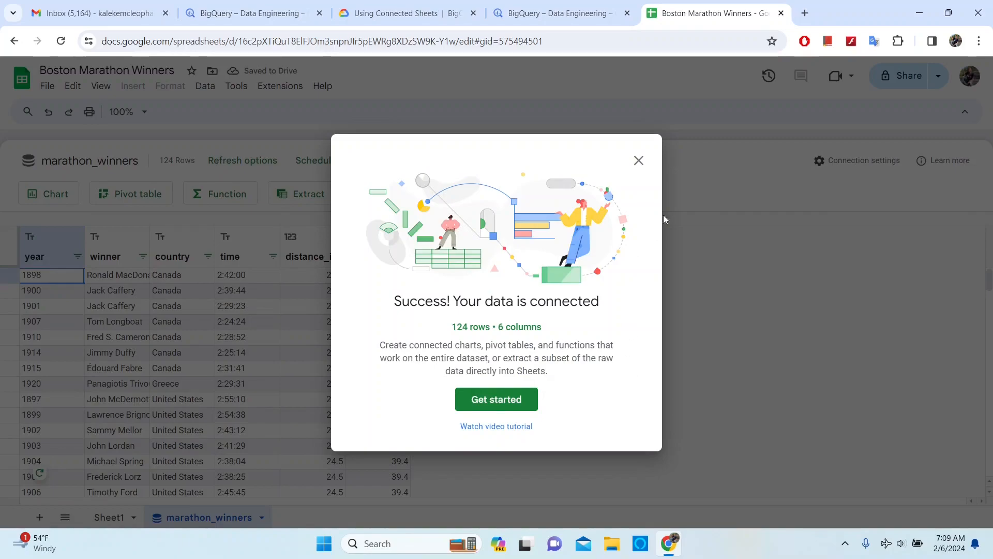
left_click(639, 161)
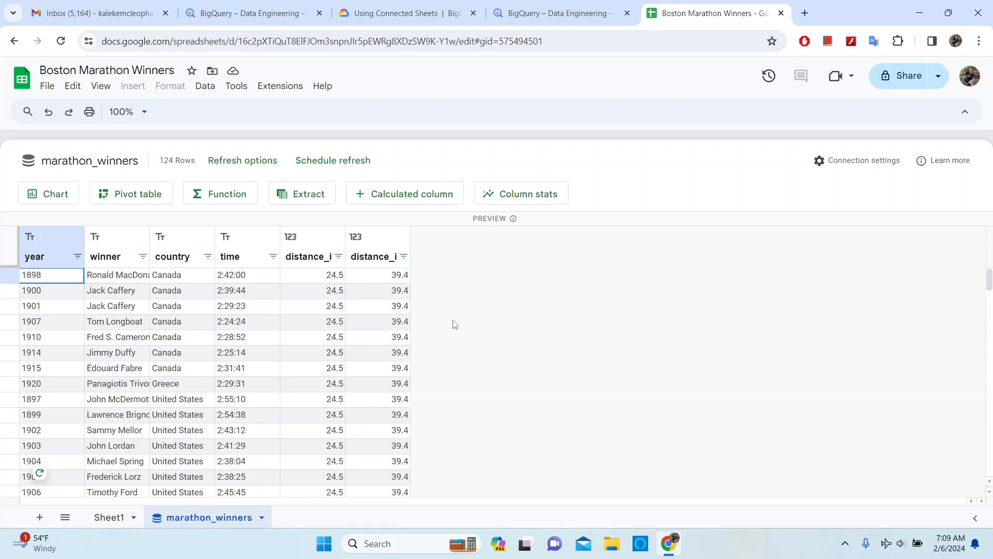
- Look through the connected marathon_winners preview down to the end of the data
scroll(461, 318, "down", 10)
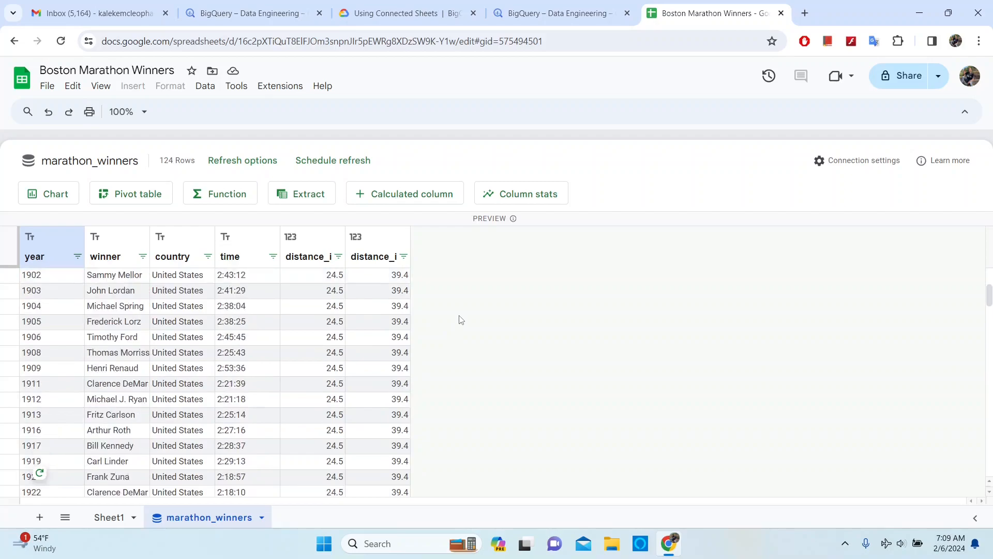
scroll(460, 321, "down", 10)
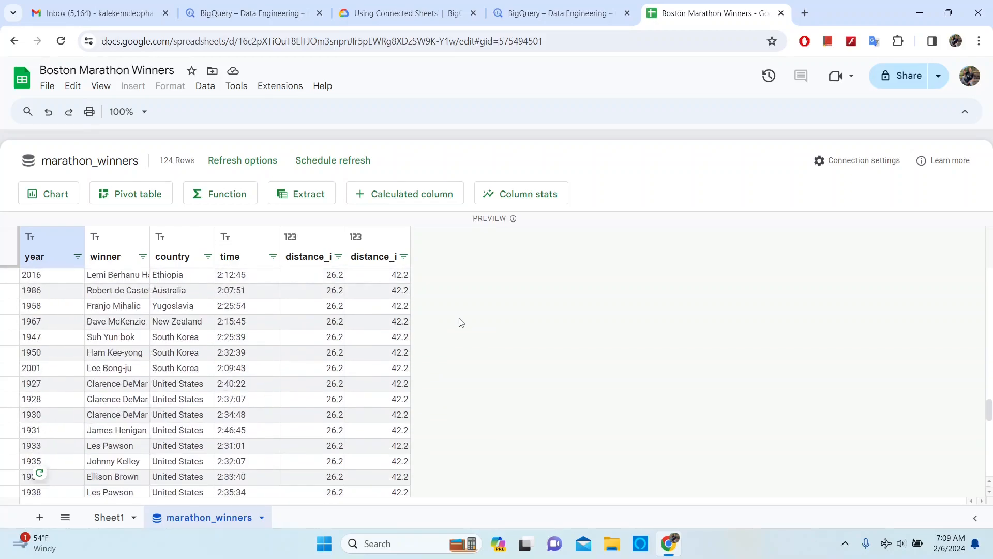
left_click(408, 234)
key("Down")
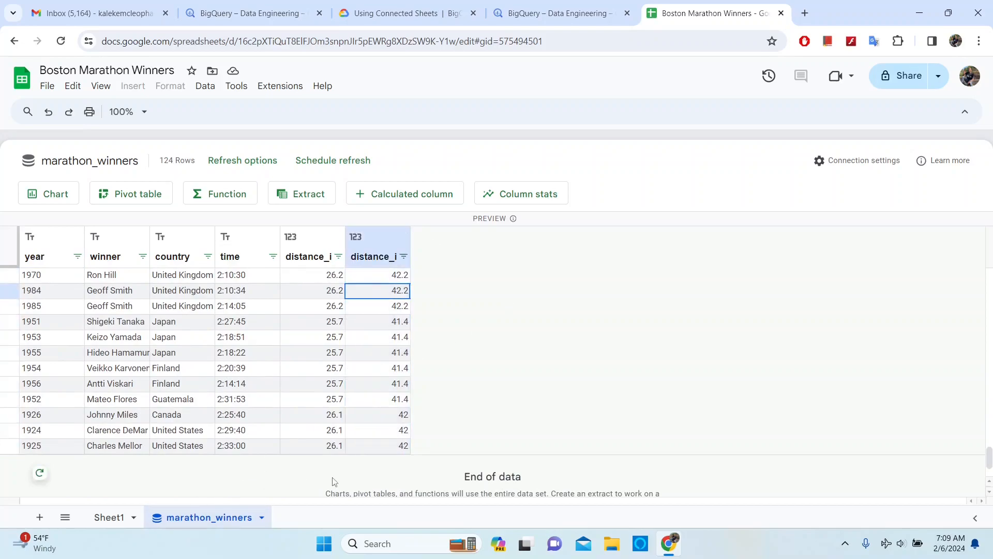
scroll(496, 412, "up", 1)
scroll(496, 413, "down", 1)
- Move the marathon_winners sheet ahead of Sheet1
left_click_drag(213, 517, 108, 518)
scroll(352, 319, "up", 7)
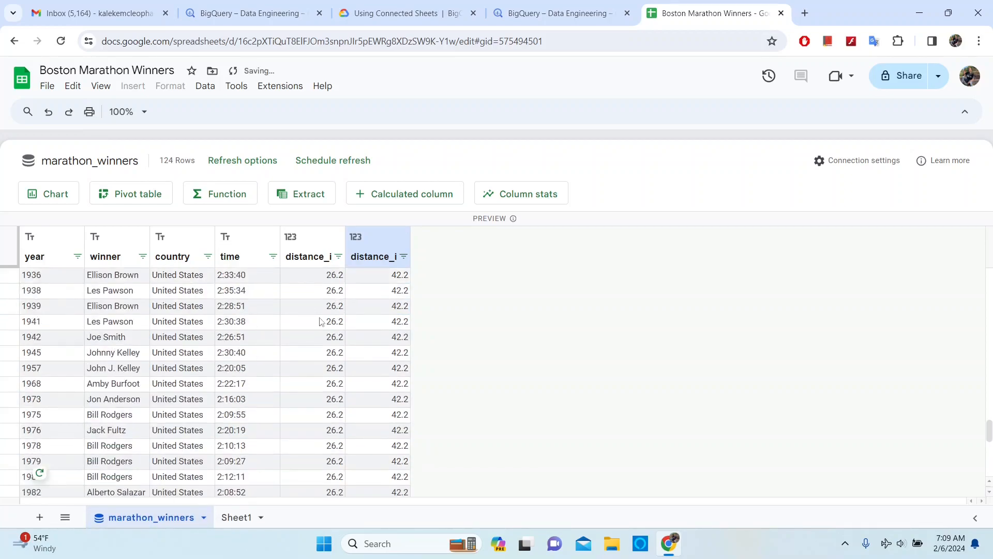
scroll(286, 336, "up", 5)
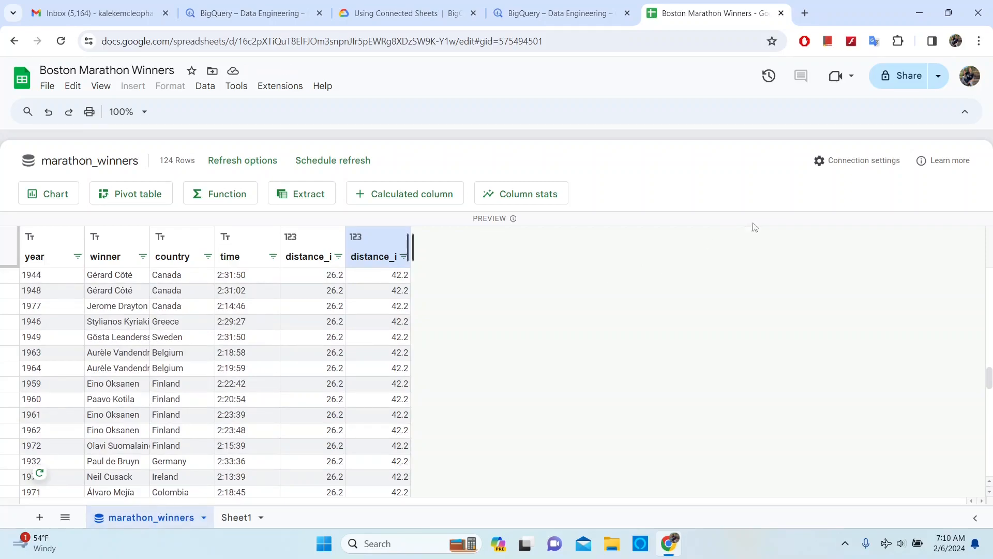
- Review the connection settings for the billing project, cloud project, dataset and table, and close them without changes
left_click(849, 164)
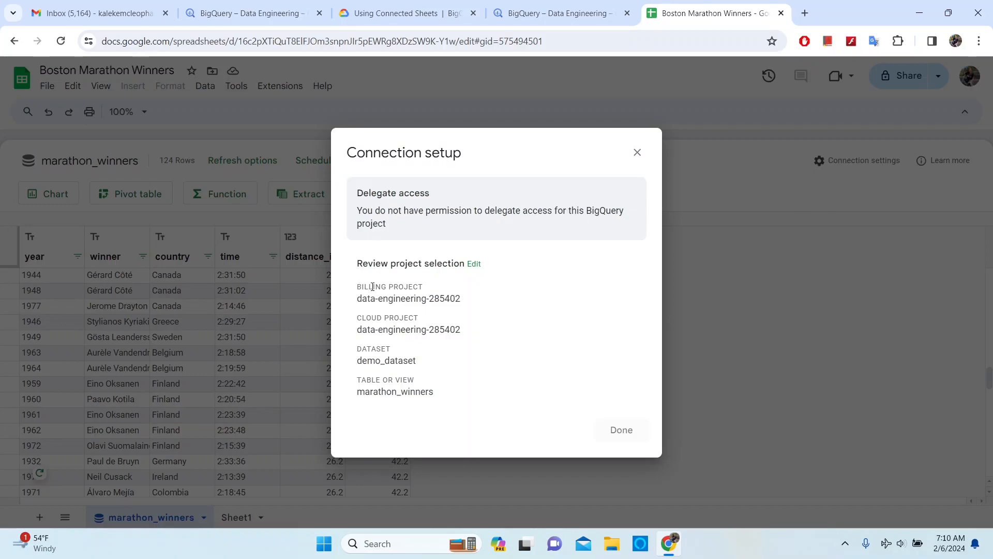
left_click_drag(465, 299, 360, 304)
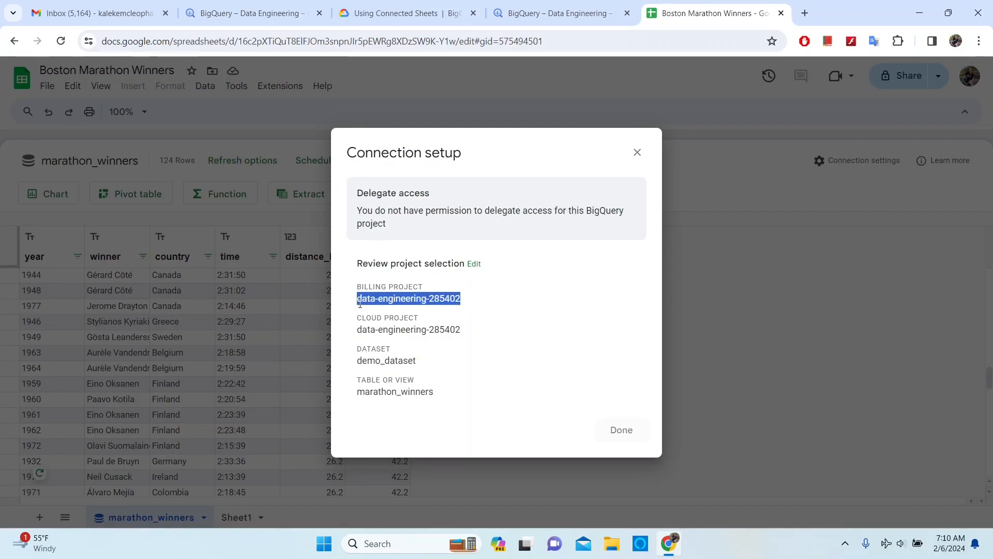
left_click_drag(464, 330, 356, 329)
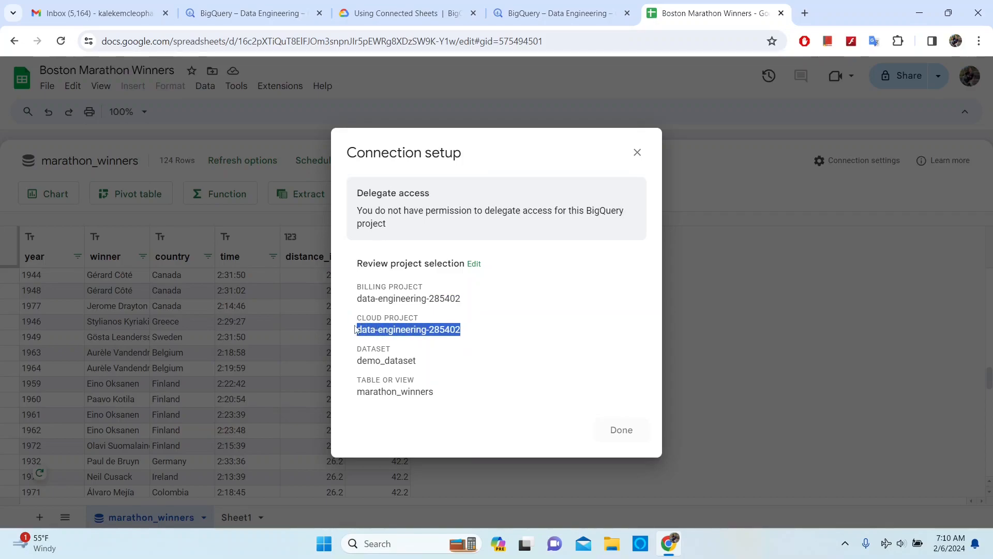
left_click_drag(419, 361, 358, 362)
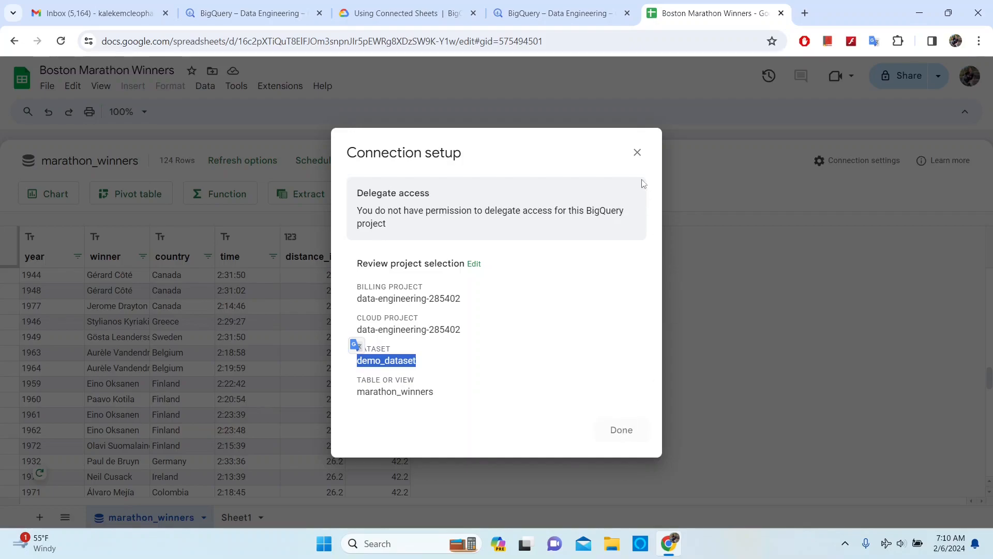
left_click(637, 152)
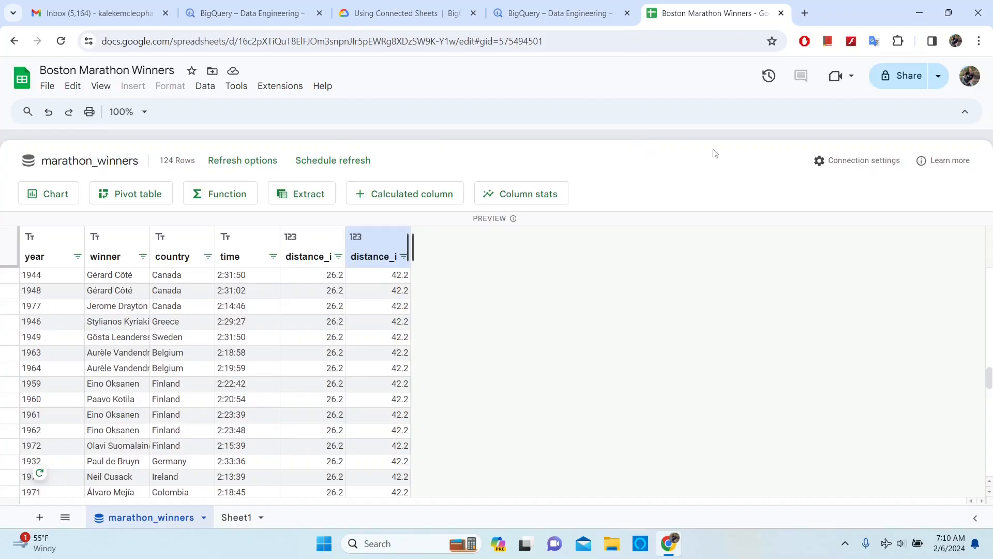
left_click(857, 169)
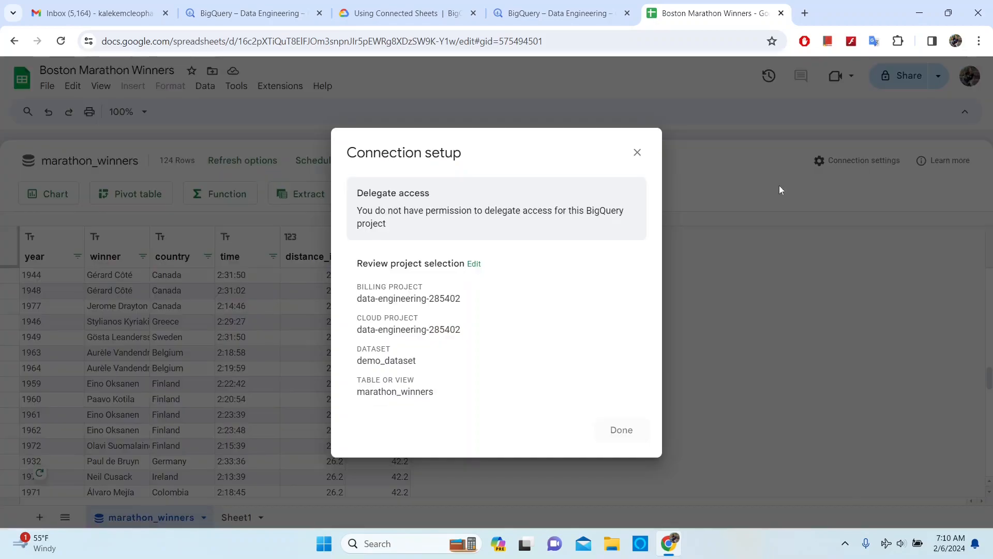
left_click(637, 153)
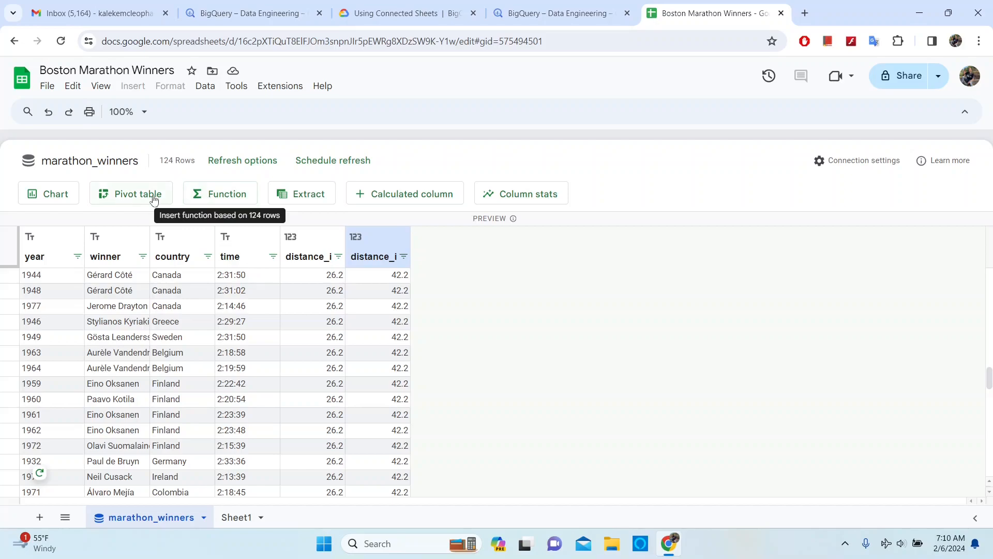
- Create a pivot table from the marathon_winners data in a new sheet
left_click(123, 195)
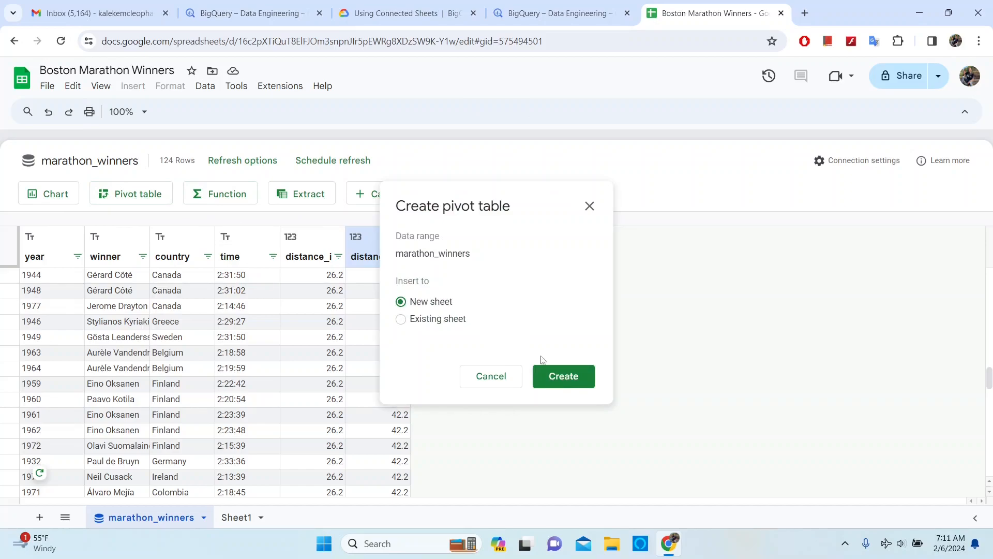
left_click(564, 376)
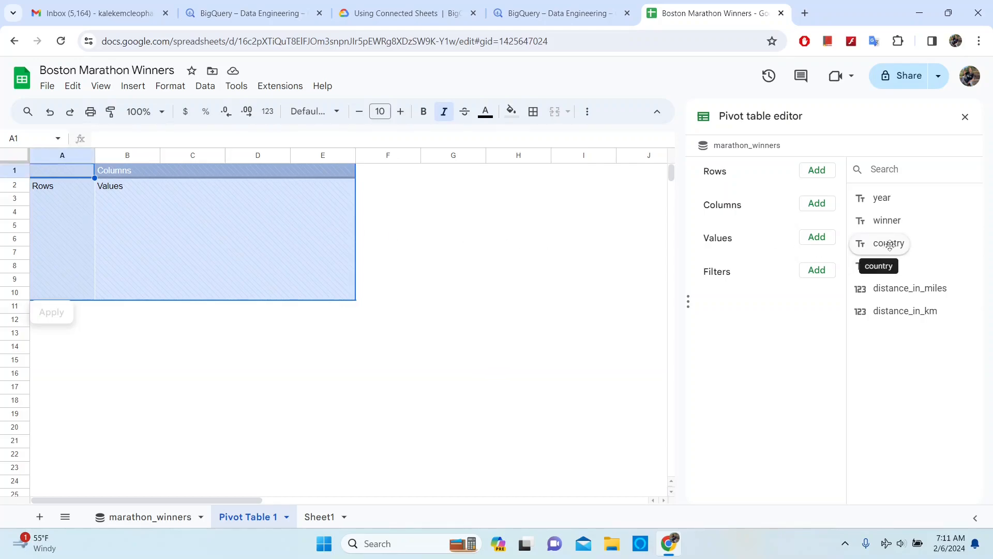
- Add the country field to the rows of the pivot table
left_click_drag(890, 244, 732, 192)
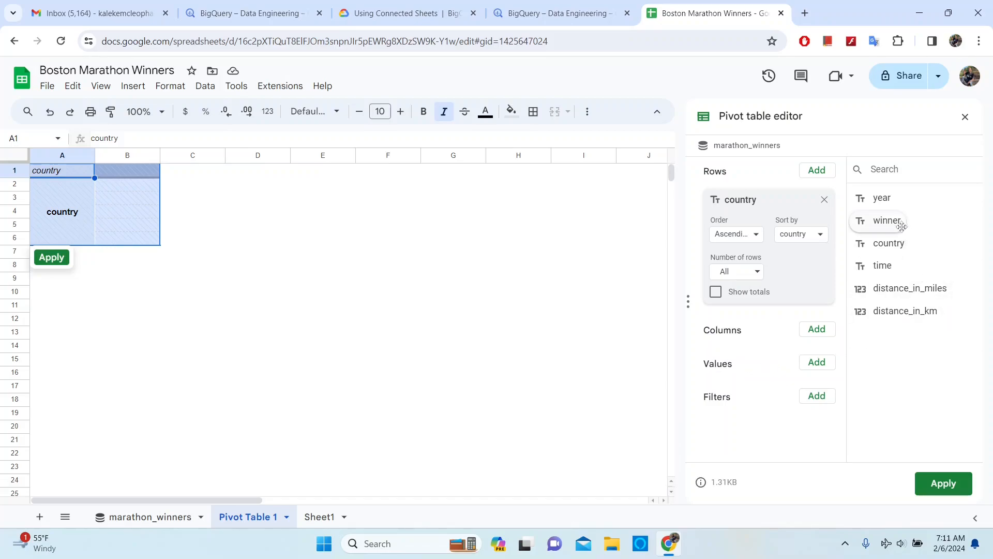
left_click_drag(884, 222, 751, 366)
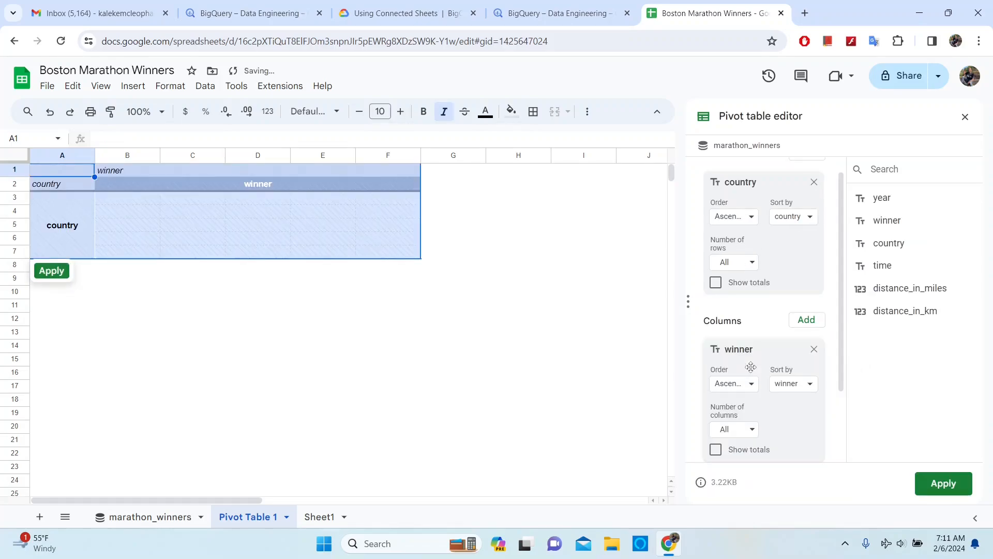
left_click(51, 270)
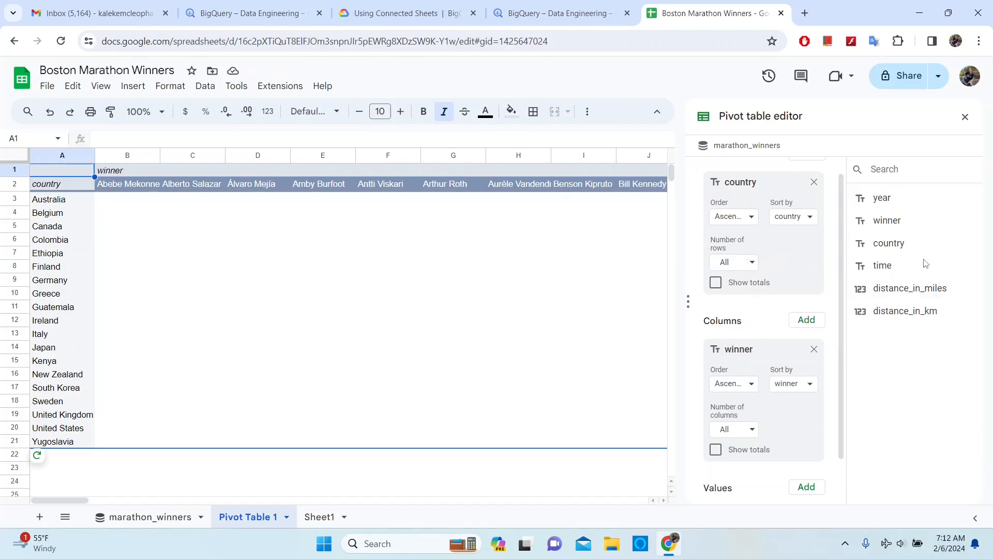
scroll(778, 382, "down", 1)
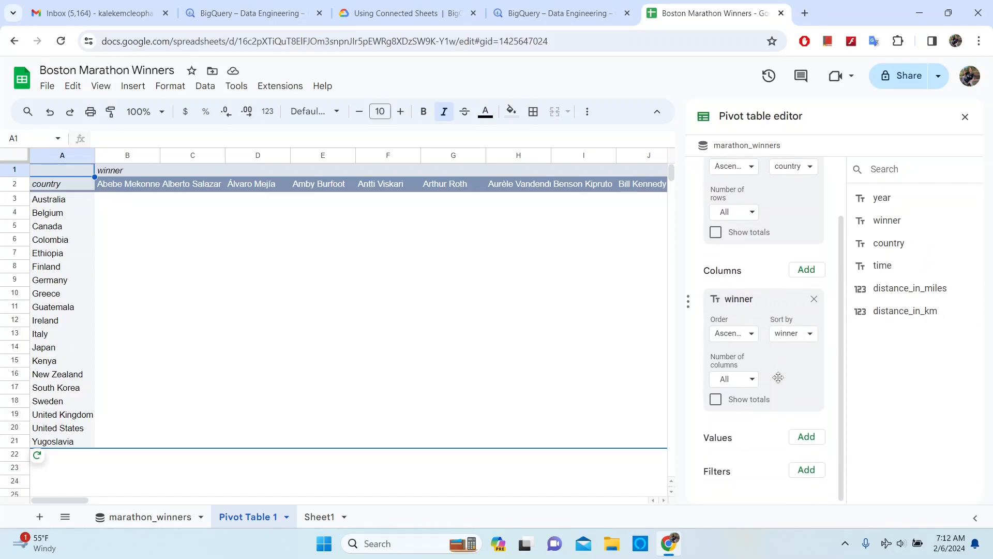
left_click(814, 300)
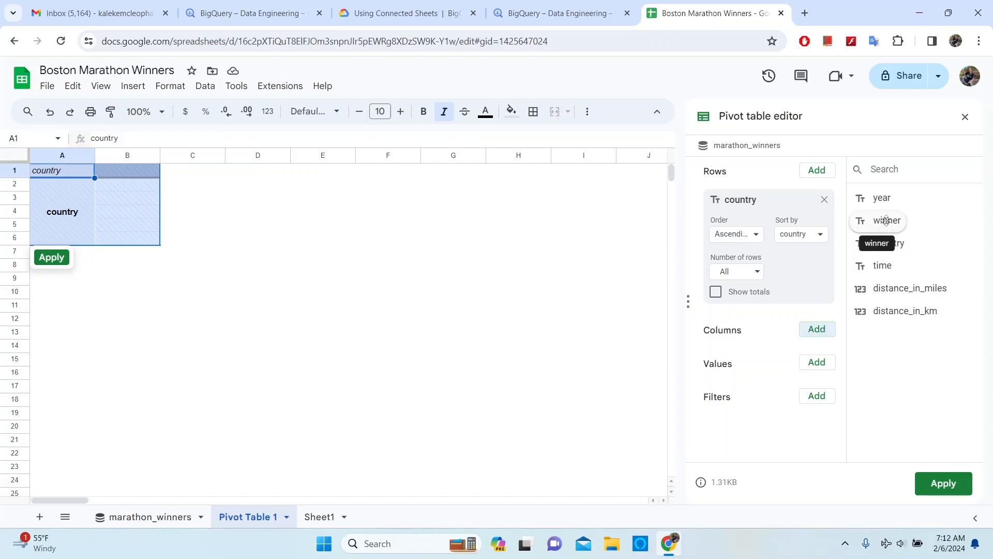
left_click_drag(886, 220, 742, 338)
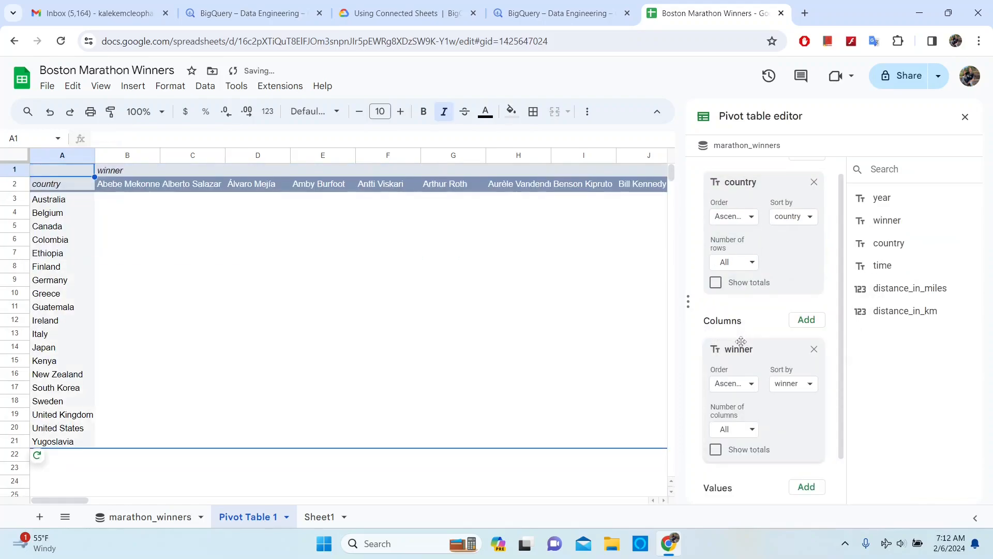
left_click(814, 350)
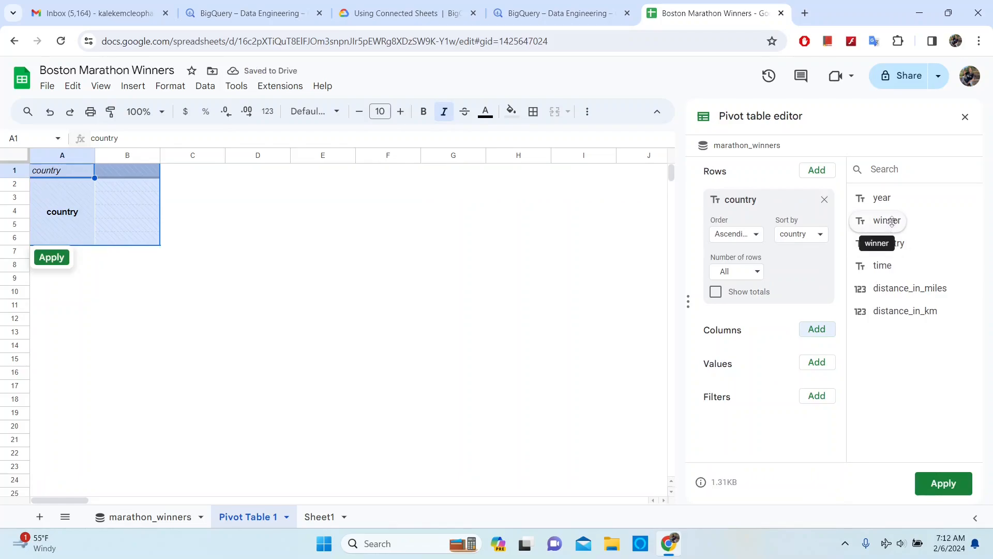
- Add the winner field to the pivot table's values, summarized by COUNTA, and apply the pivot table
left_click_drag(889, 222, 756, 392)
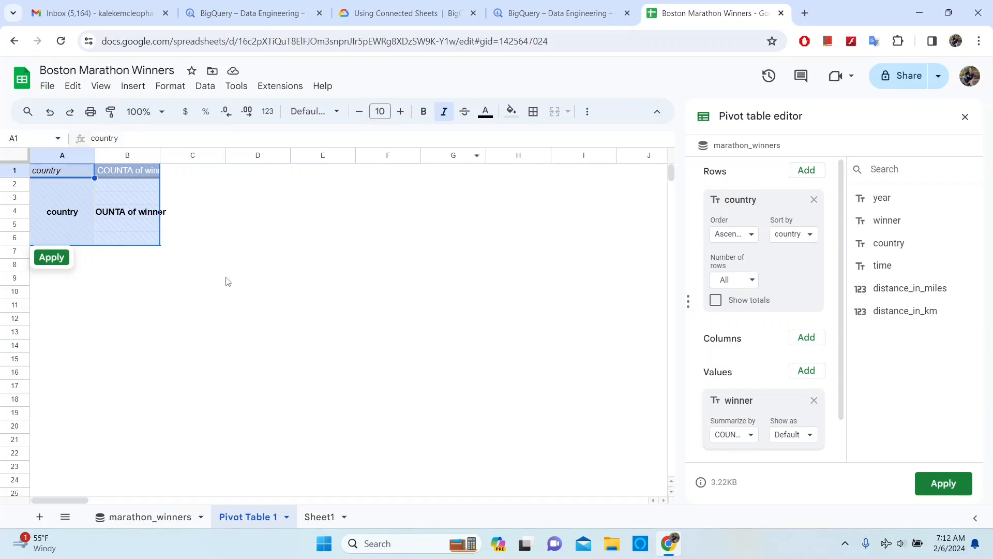
left_click(52, 258)
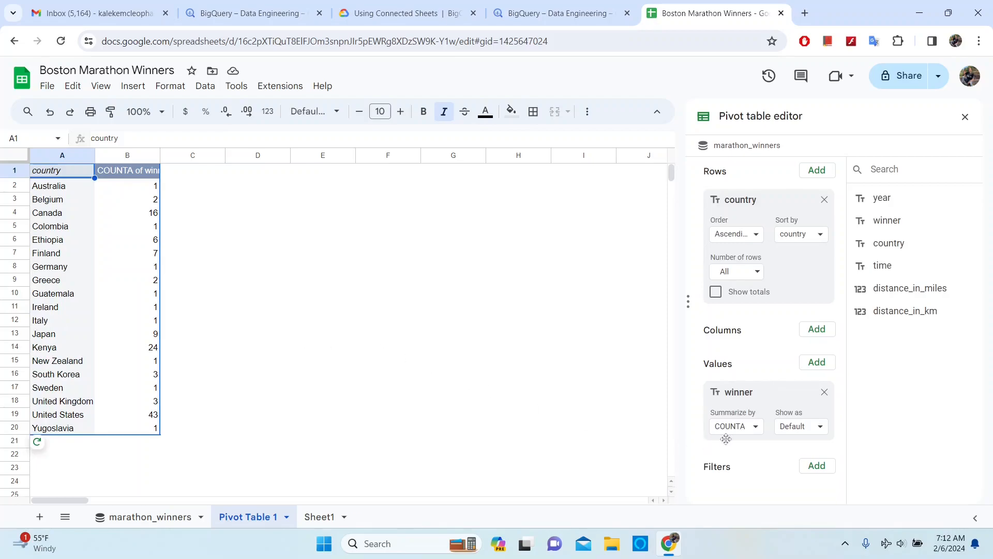
- Rename the winner count header in B1 to "Count of Winners" and widen column B to fit it
left_click(145, 175)
left_click(165, 138)
left_click_drag(159, 140, 91, 138)
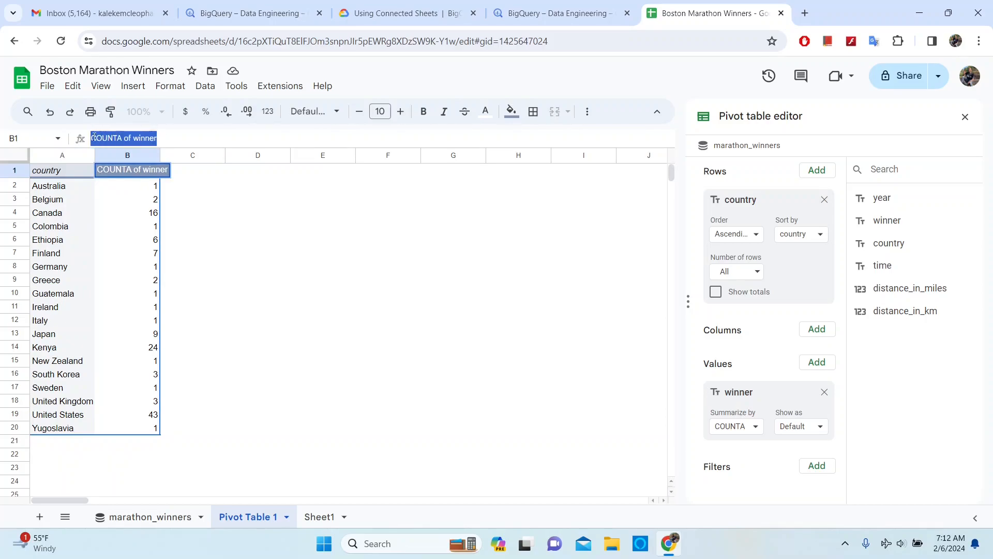
left_click(179, 139)
key("BackSpace")
key("BackSpace")
key("BackSpace")
key("BackSpace")
key("BackSpace")
key("BackSpace")
key("BackSpace")
key("BackSpace")
key("BackSpace")
key("BackSpace")
key("BackSpace")
key("BackSpace")
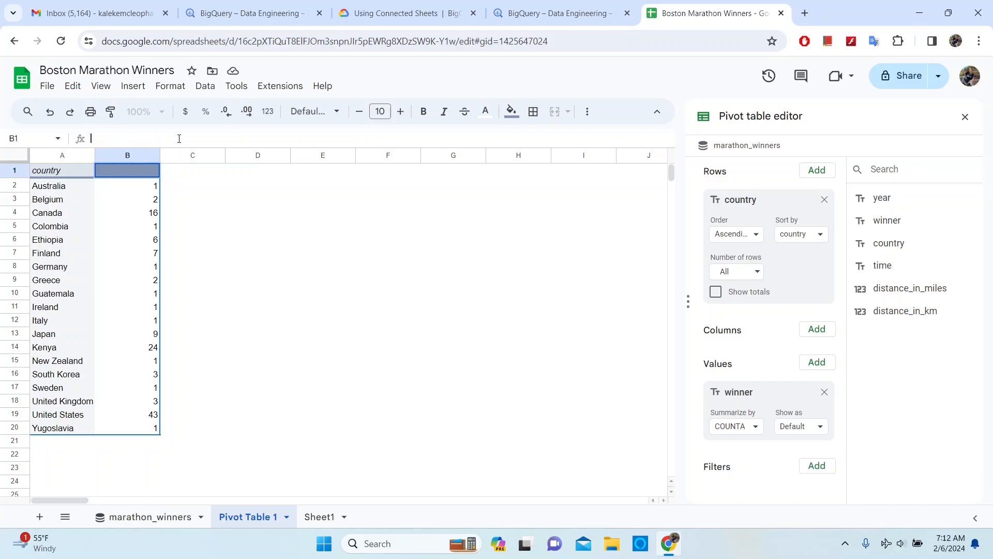
key("Caps_Lock")
type("DC")
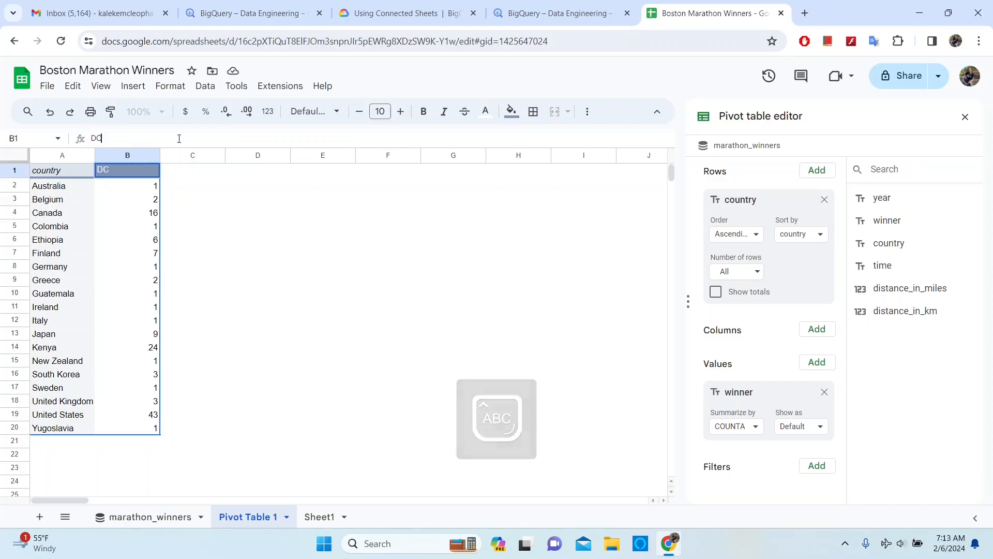
key("BackSpace")
type("C")
key("Caps_Lock")
type("ount of Winners")
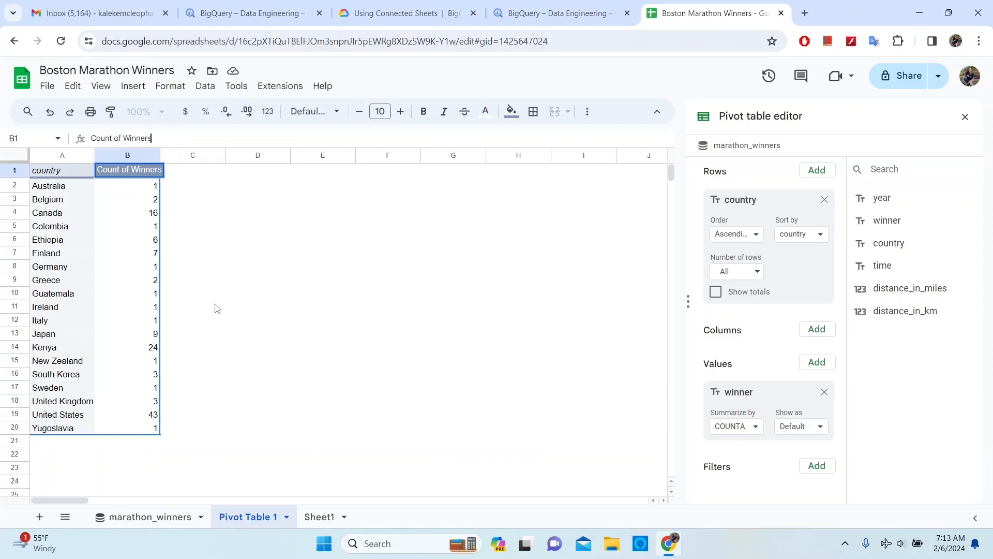
left_click(299, 315)
left_click_drag(160, 154, 179, 154)
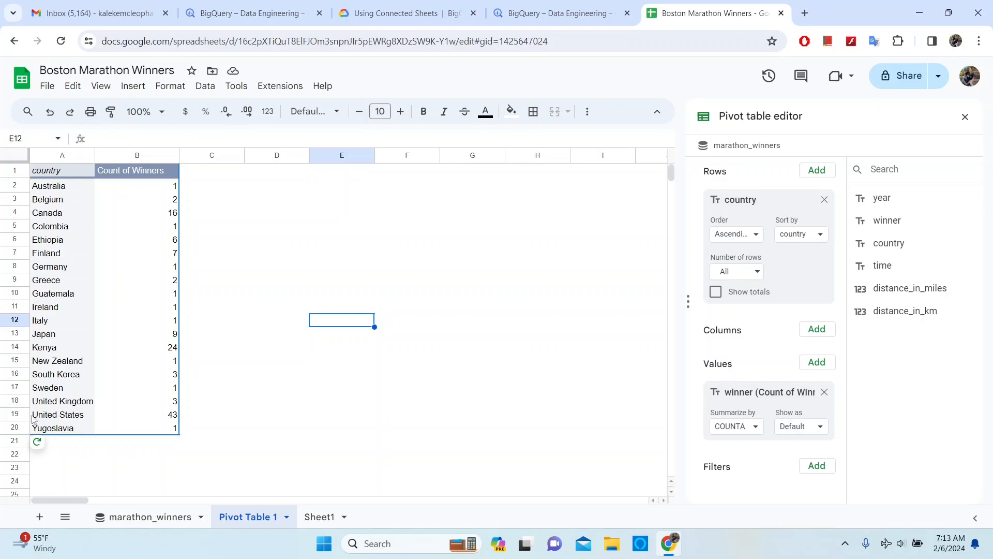
- Check the winner counts for the United States, Kenya, Canada, Japan, Ethiopia and Finland in the pivot table
left_click(175, 417)
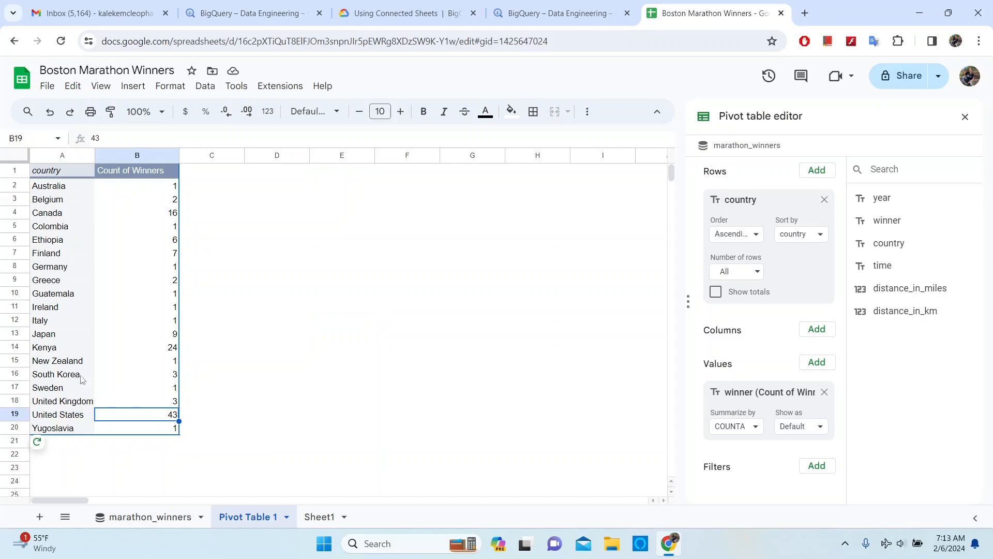
left_click(46, 348)
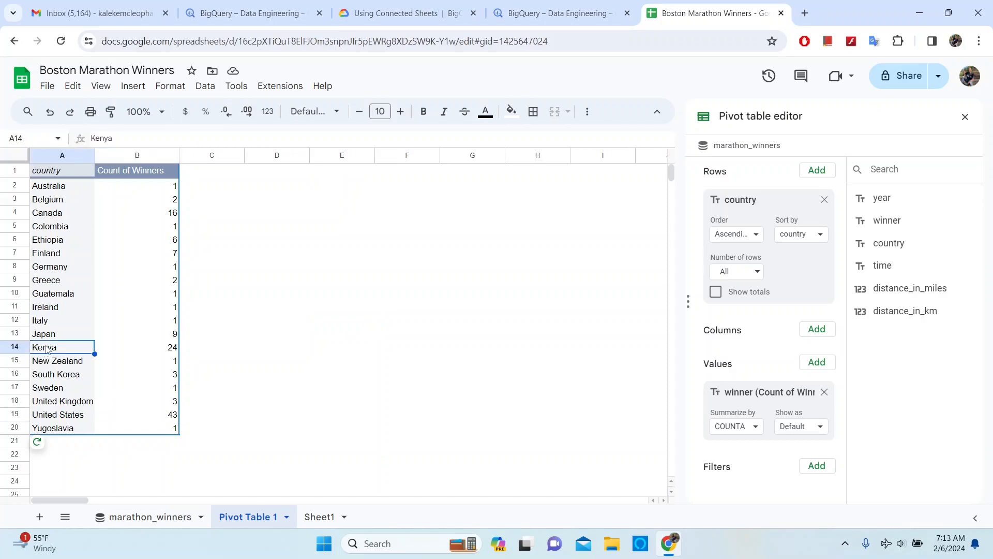
left_click(173, 351)
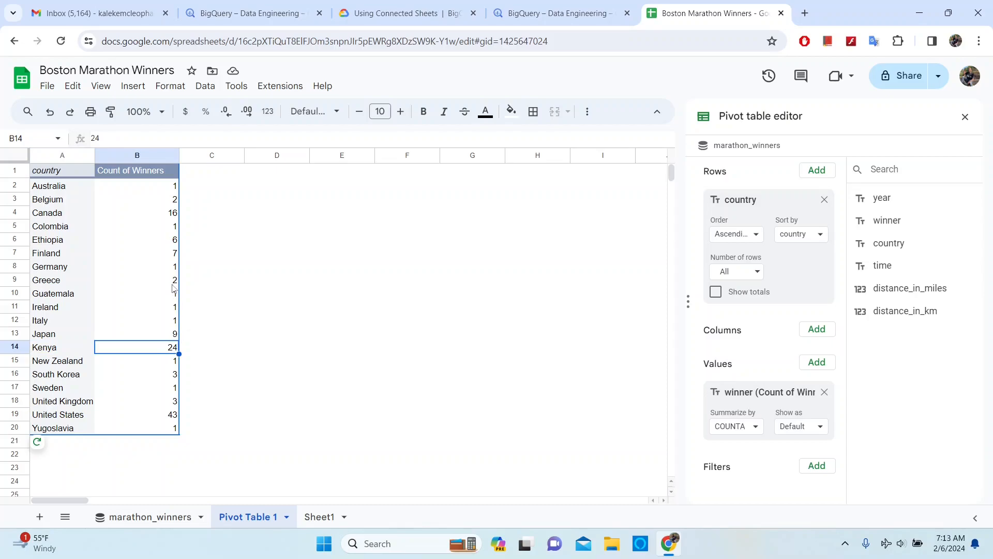
left_click(52, 213)
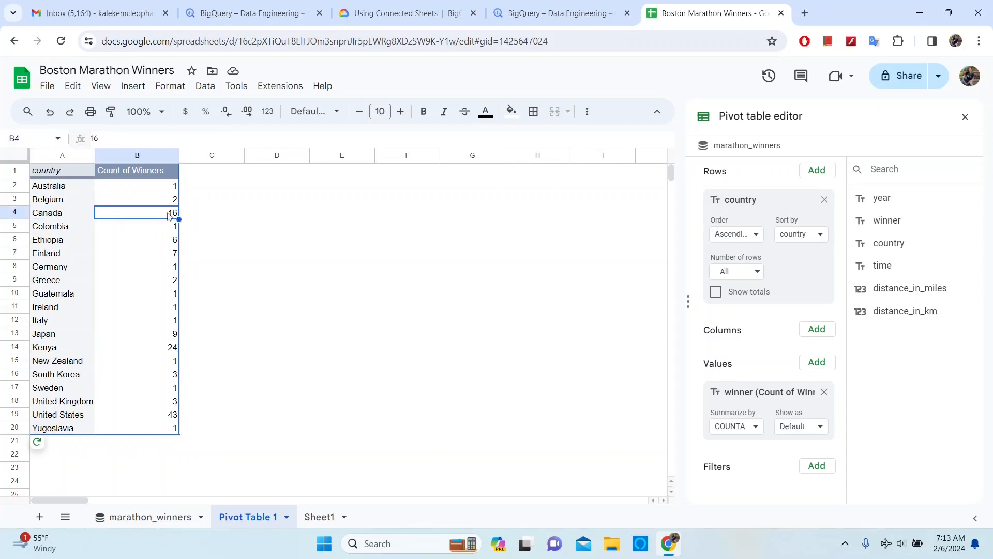
left_click(169, 336)
left_click(145, 243)
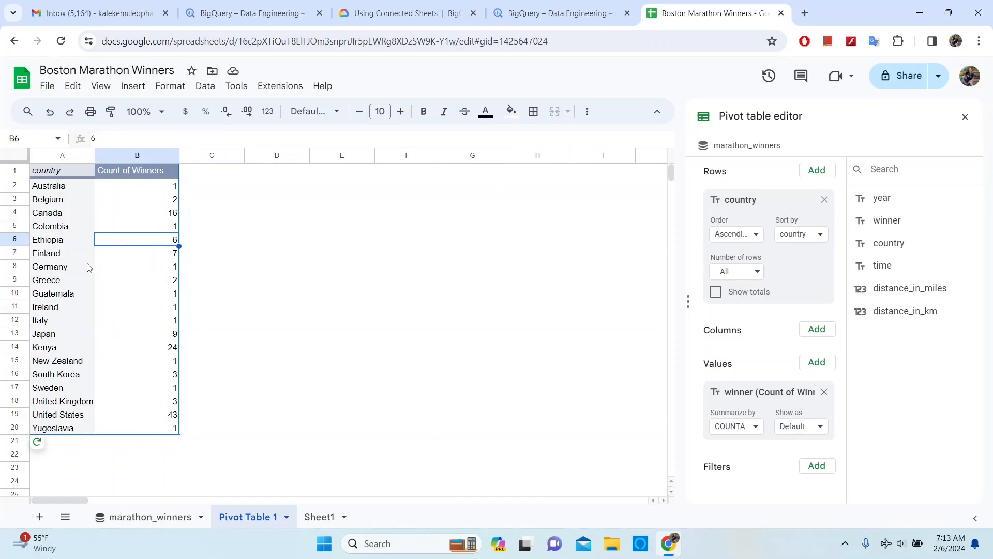
left_click(106, 255)
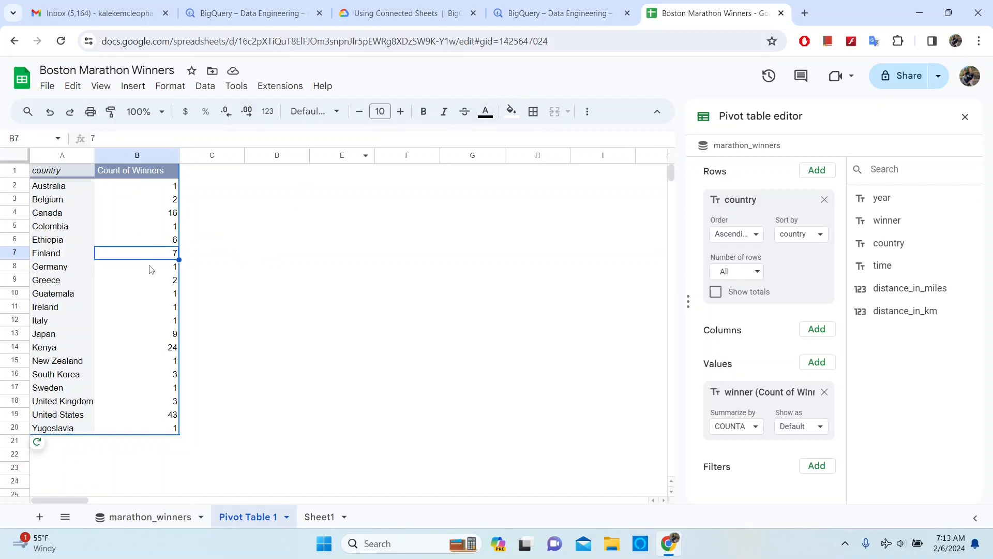
- Switch to BigQuery and start a query on the marathon_winners table that selects all columns with * and has its LIMIT clause selected
left_click(551, 13)
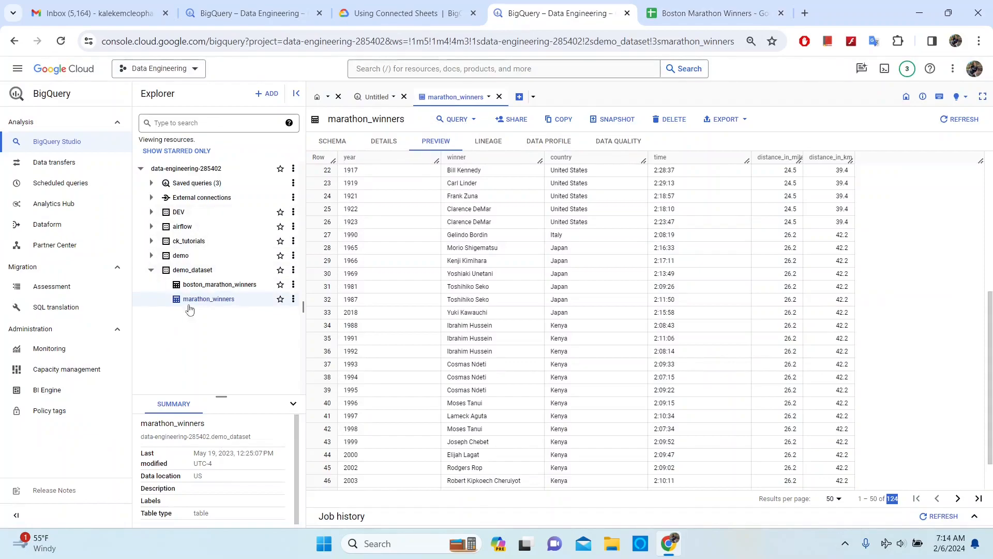
left_click(467, 123)
left_click(464, 140)
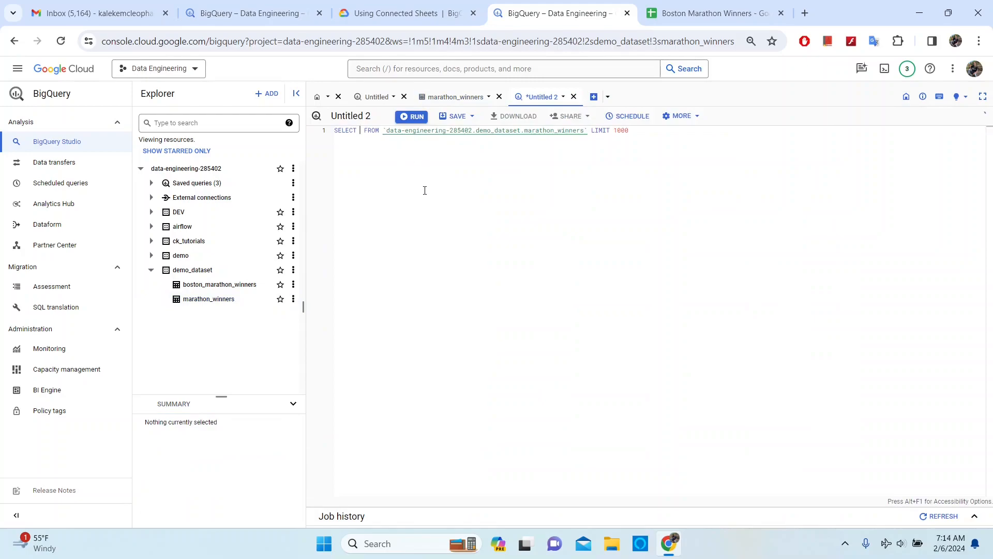
type("*")
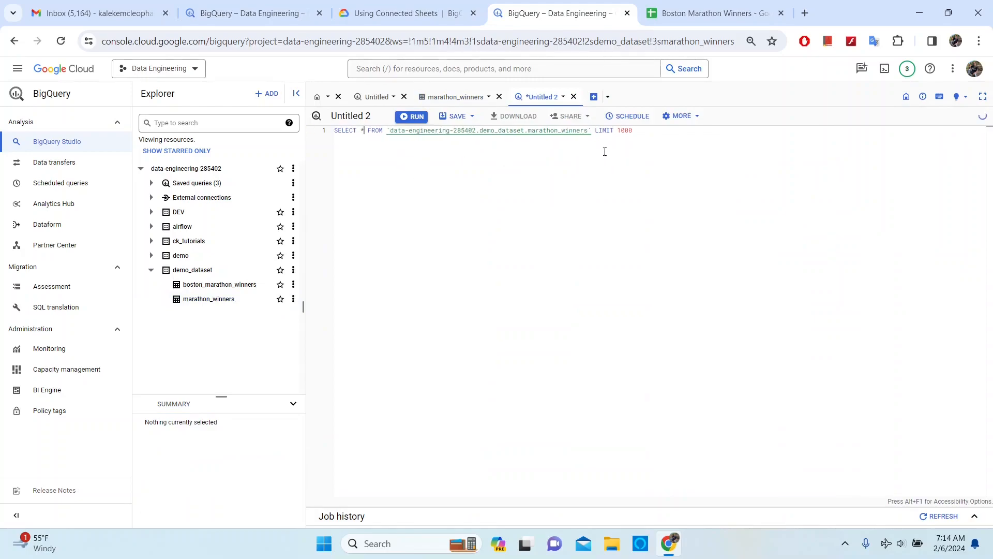
left_click_drag(596, 131, 651, 133)
- Replace the LIMIT clause with WHERE 1=1 AND country ='Kenya' and run the query
key("Return")
key("Caps_Lock")
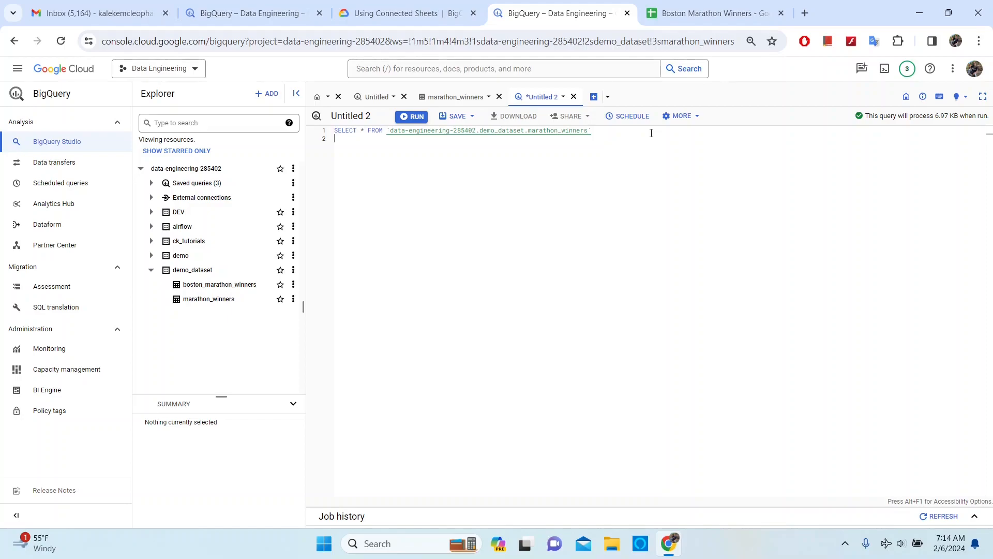
type("WHERE 1=1")
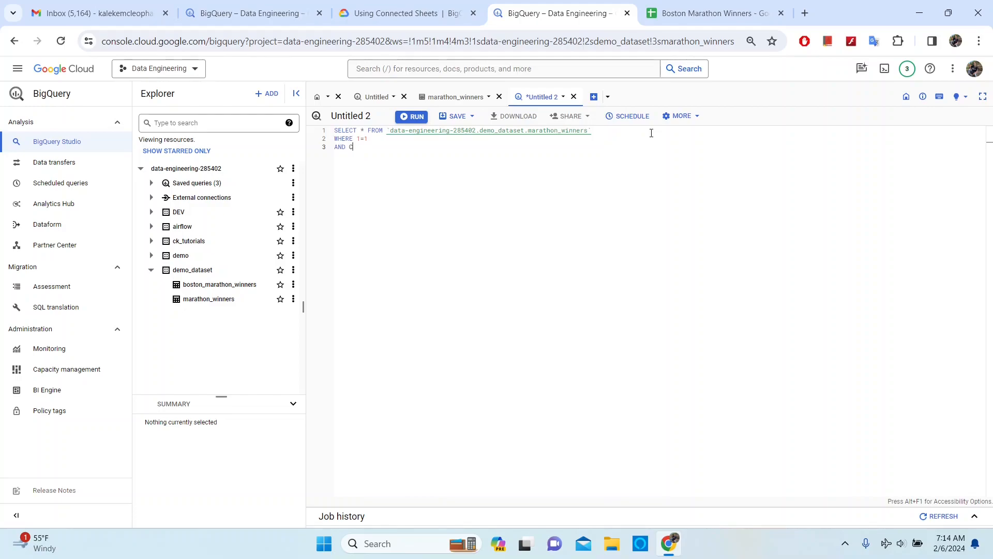
key("Caps_Lock")
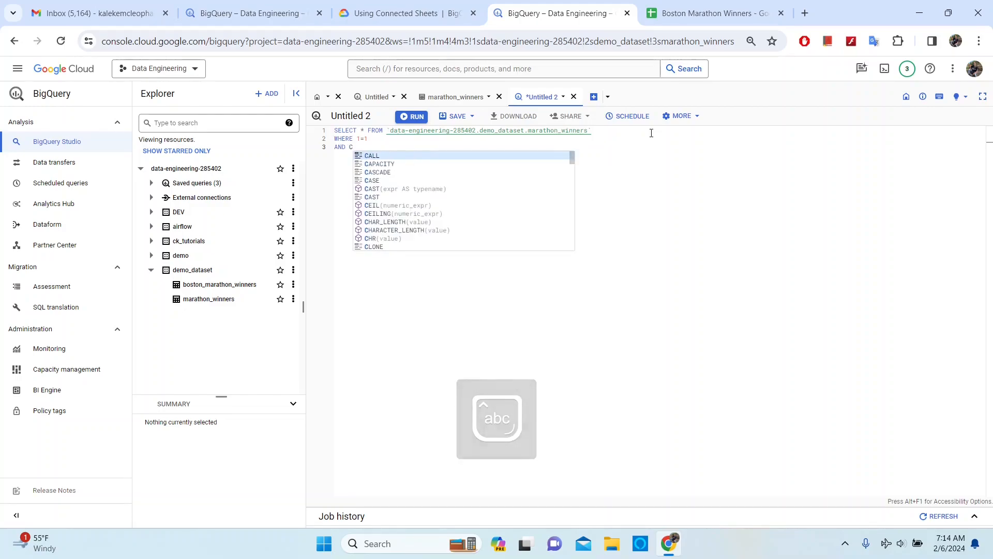
type("oun")
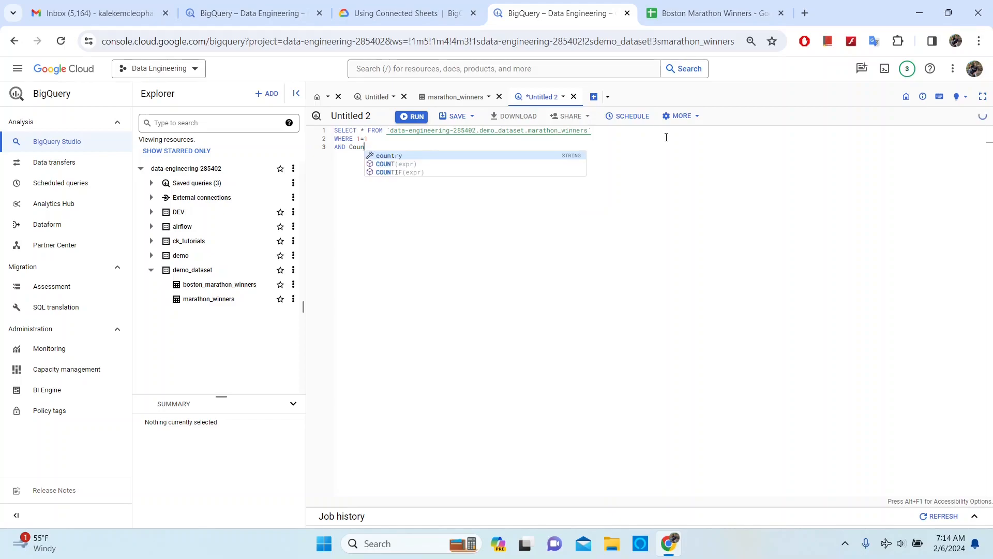
key("Tab")
type("=")
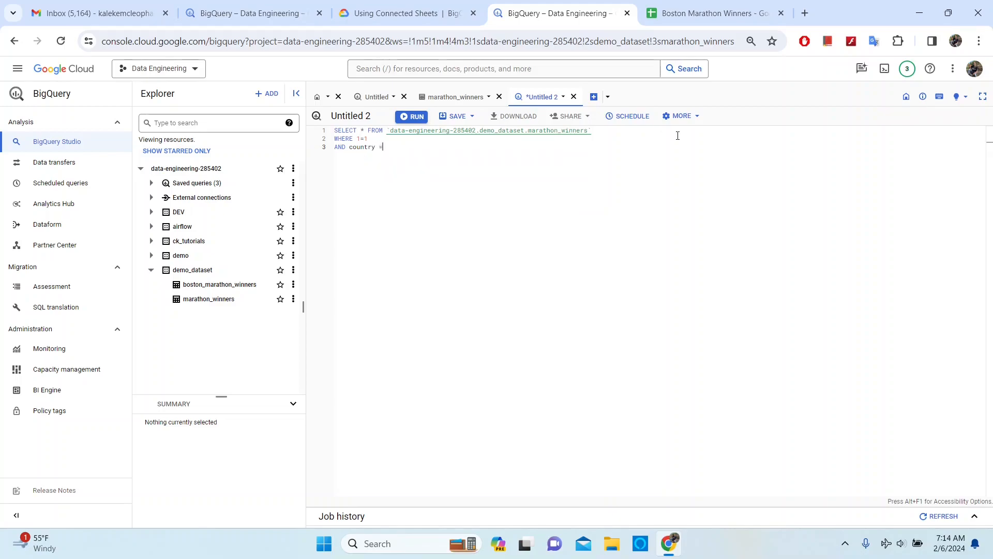
type("'")
key("Caps_Lock")
type("K")
key("Caps_Lock")
type("enya")
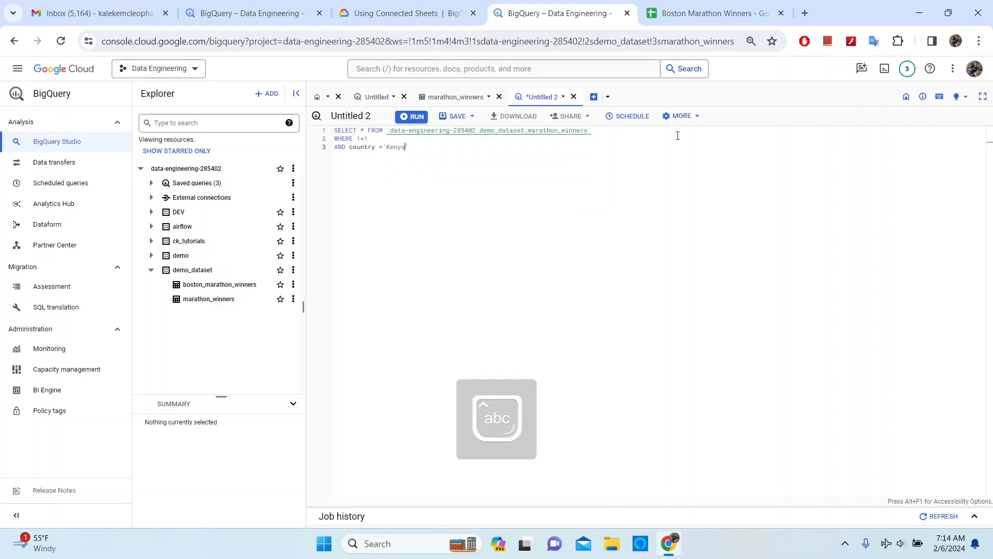
left_click(413, 118)
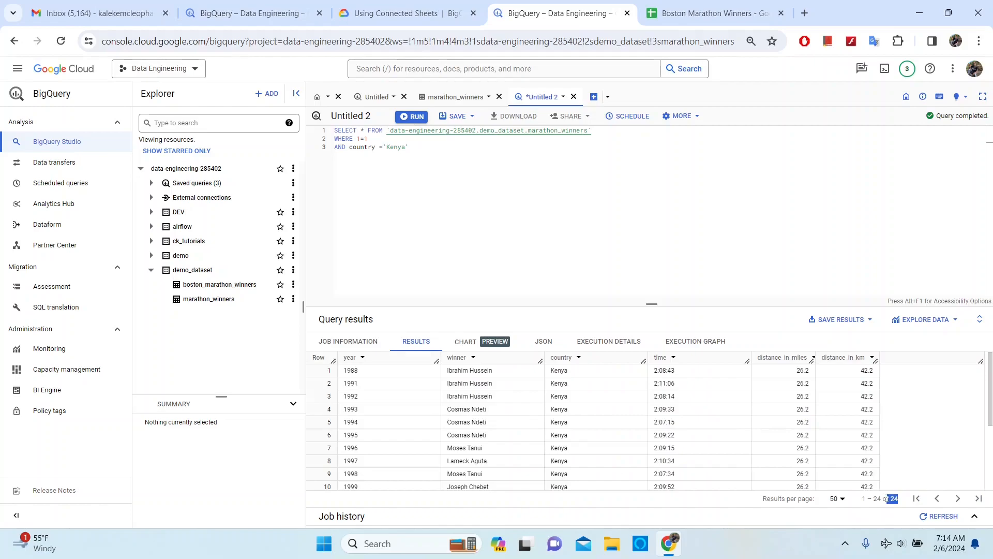
- Switch to the Boston Marathon Winners spreadsheet and compare the query result with the Kenya row of the pivot table
left_click(699, 15)
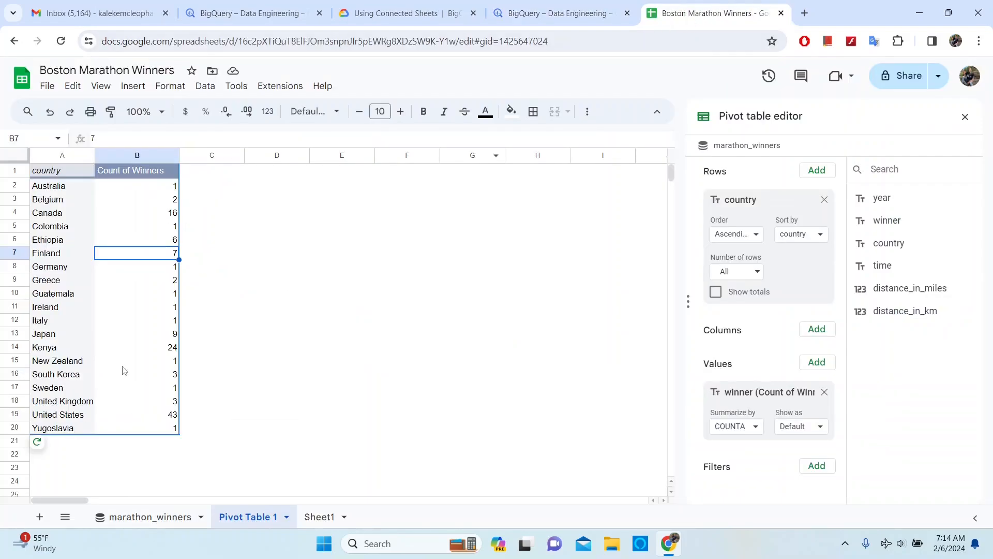
left_click(16, 346)
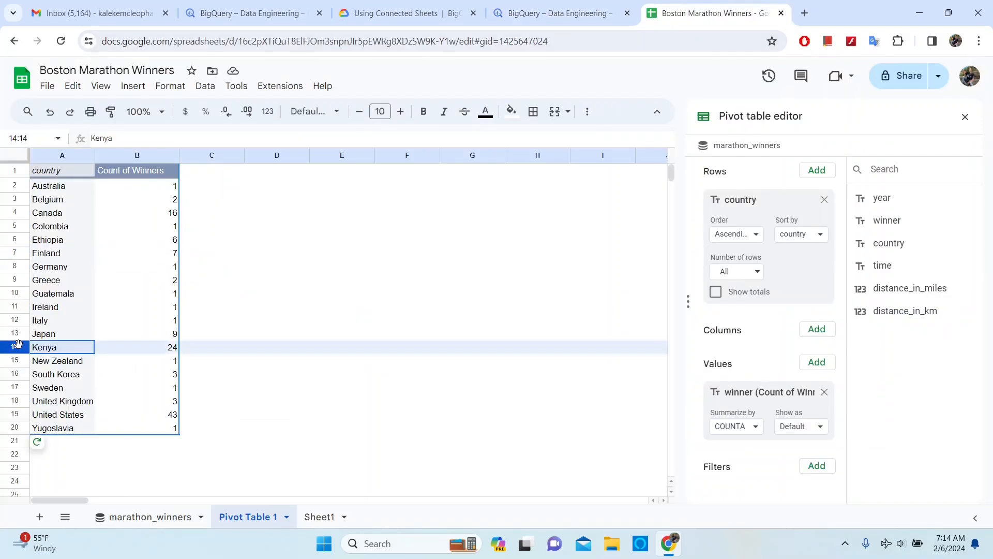
- Switch to BigQuery, change the query's country condition to 'Australia' and run the query
left_click(555, 6)
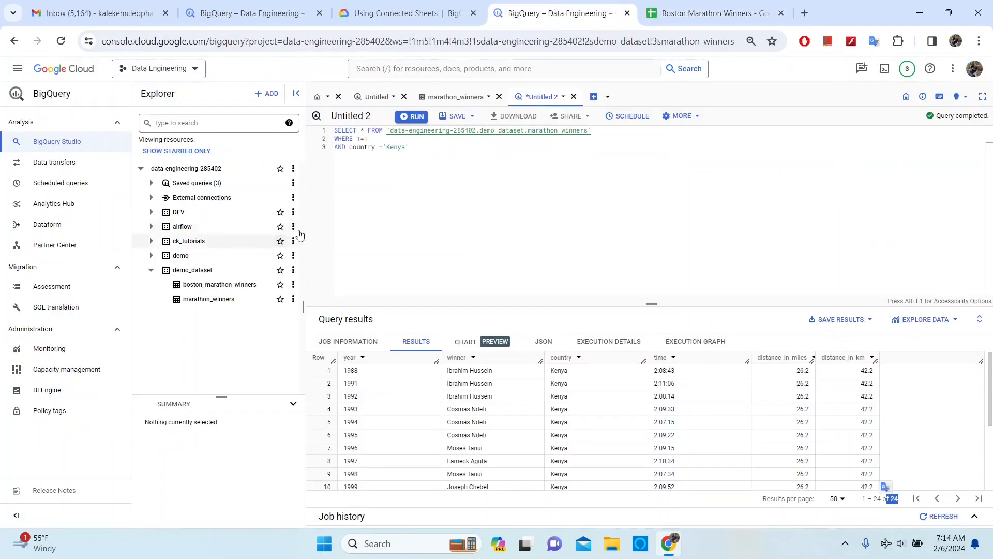
left_click(406, 149)
key("BackSpace")
key("BackSpace")
key("BackSpace")
key("BackSpace")
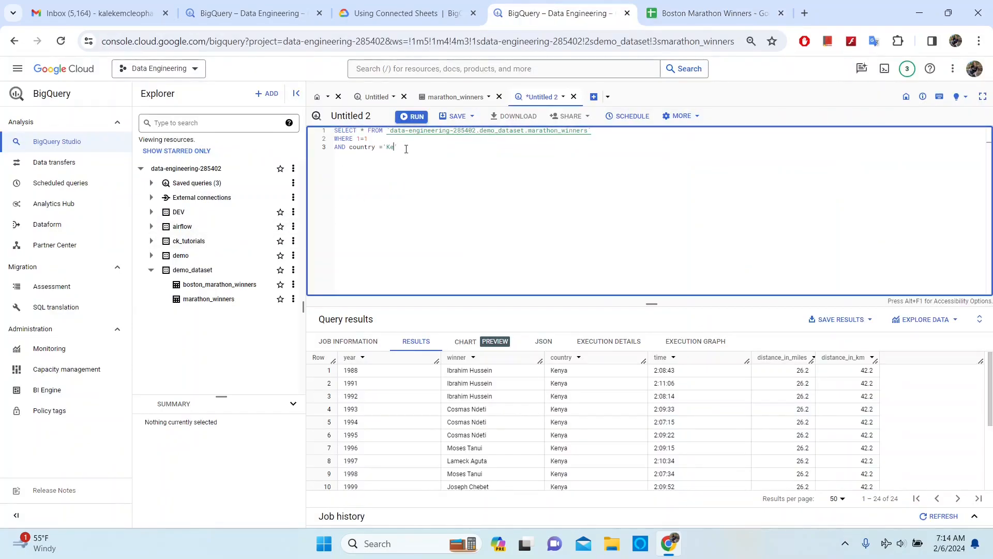
key("Caps_Lock")
type("Asutralia")
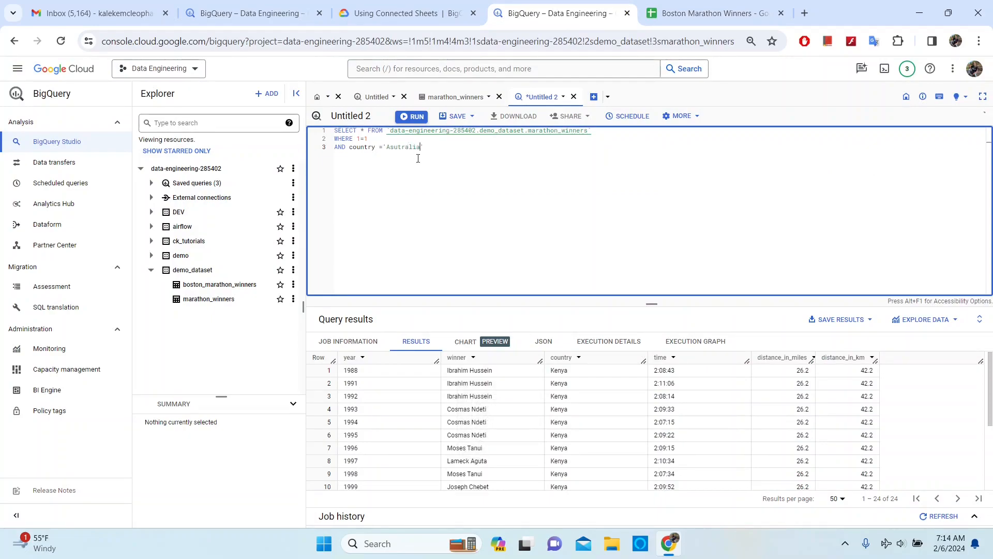
left_click(394, 148)
key("BackSpace")
type("s")
left_click(415, 120)
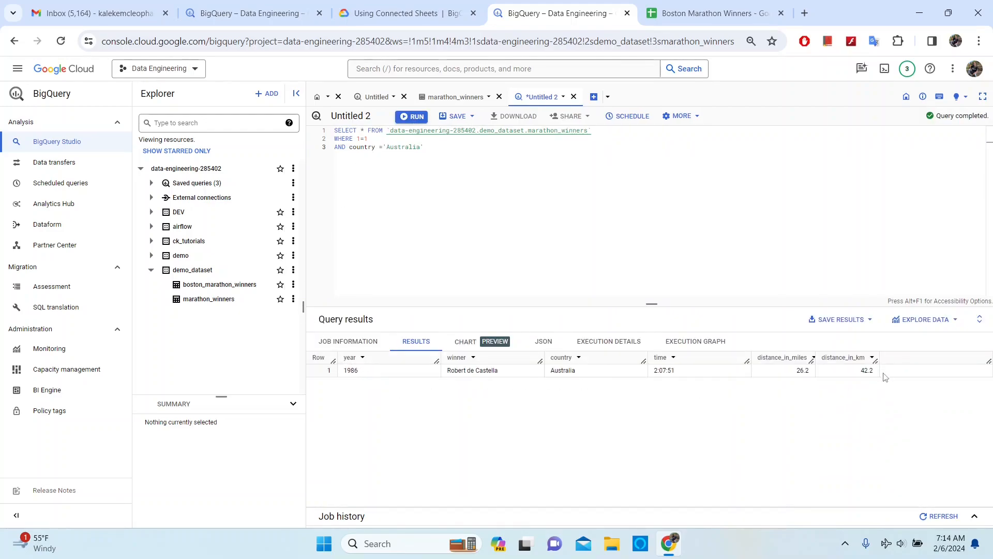
- Switch to the Boston Marathon Winners spreadsheet and compare the query result with the Australia row of the pivot table
left_click(714, 13)
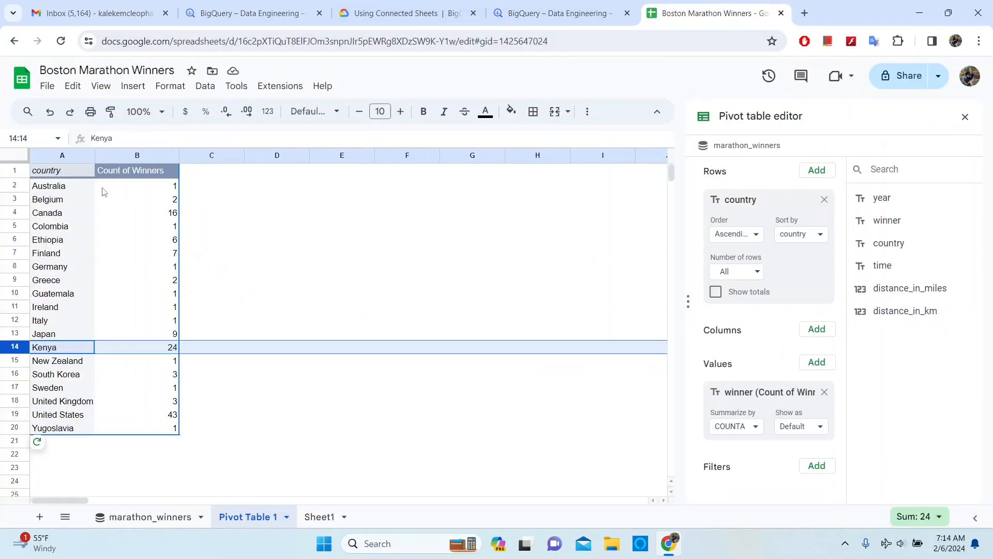
left_click(15, 185)
left_click(126, 189)
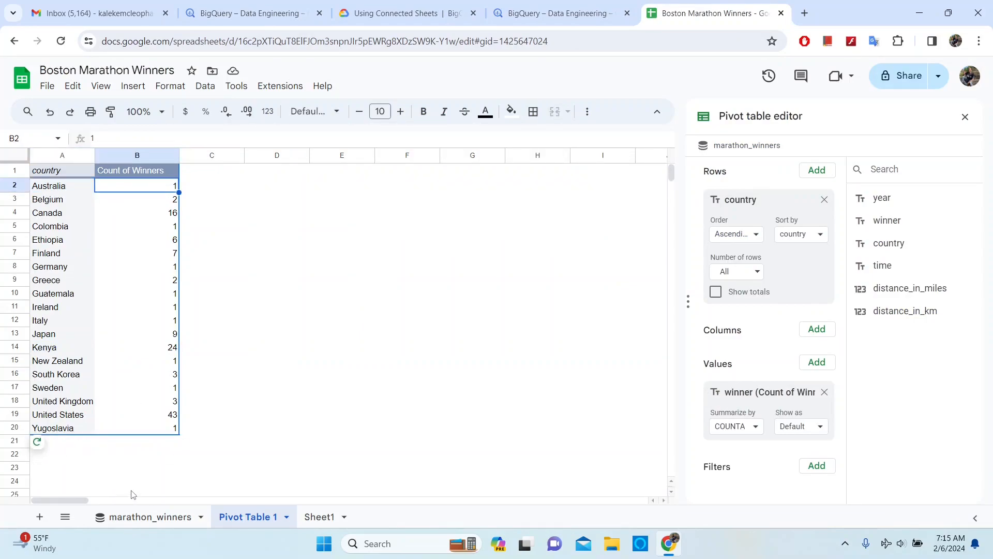
- Create an extract of the connected marathon_winners data in a new sheet
left_click(153, 519)
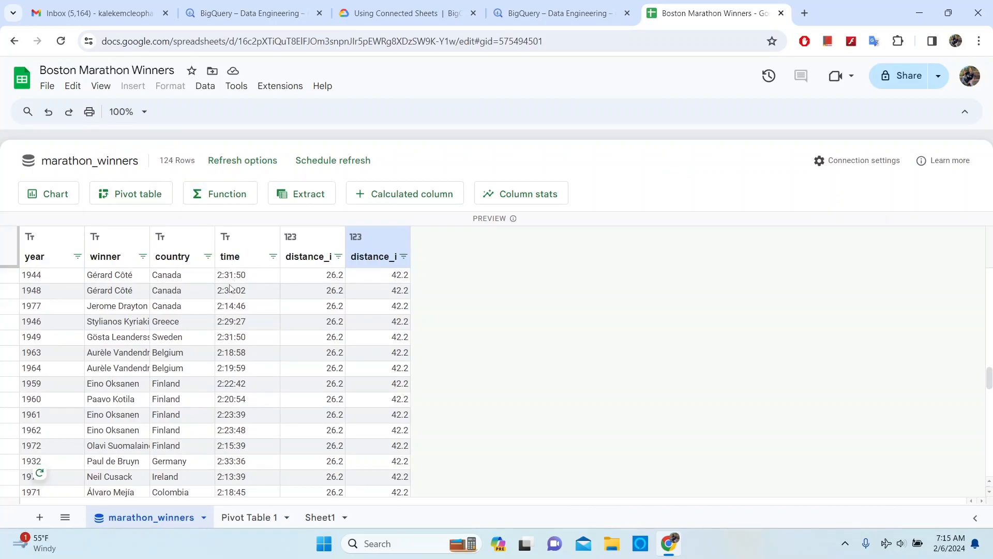
left_click(310, 196)
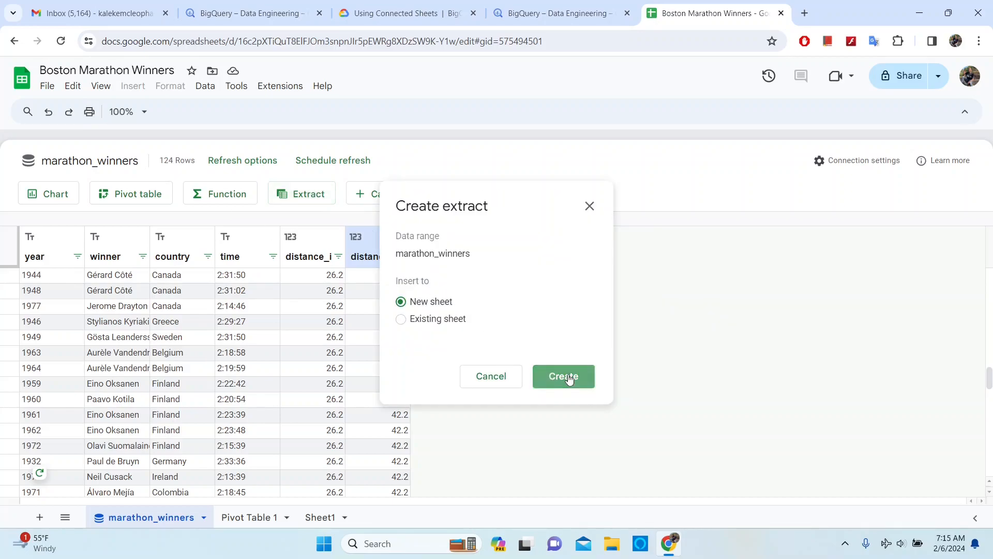
left_click(569, 378)
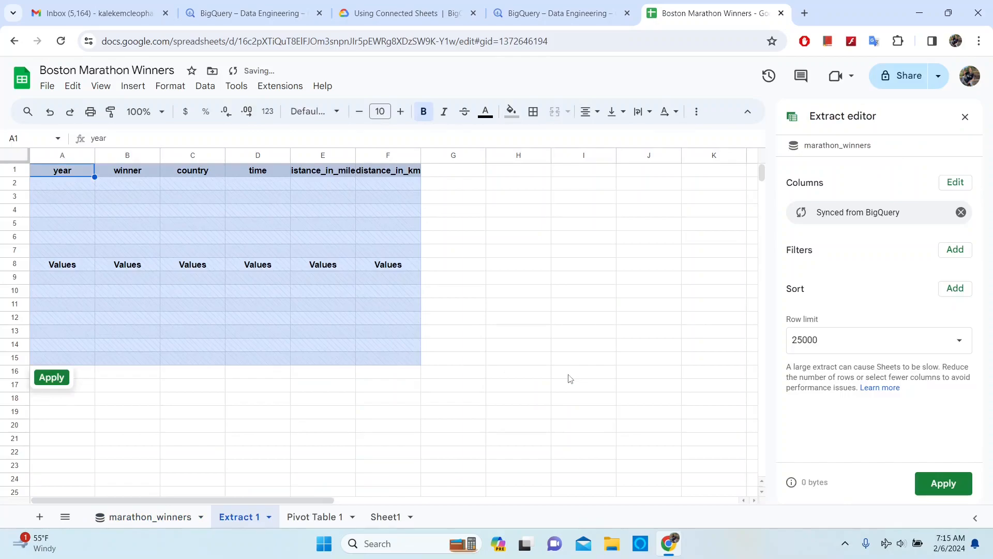
- Look over the end of the marathon_winners preview and compare it with the Sheet1, pivot table and extract sheets
left_click(151, 517)
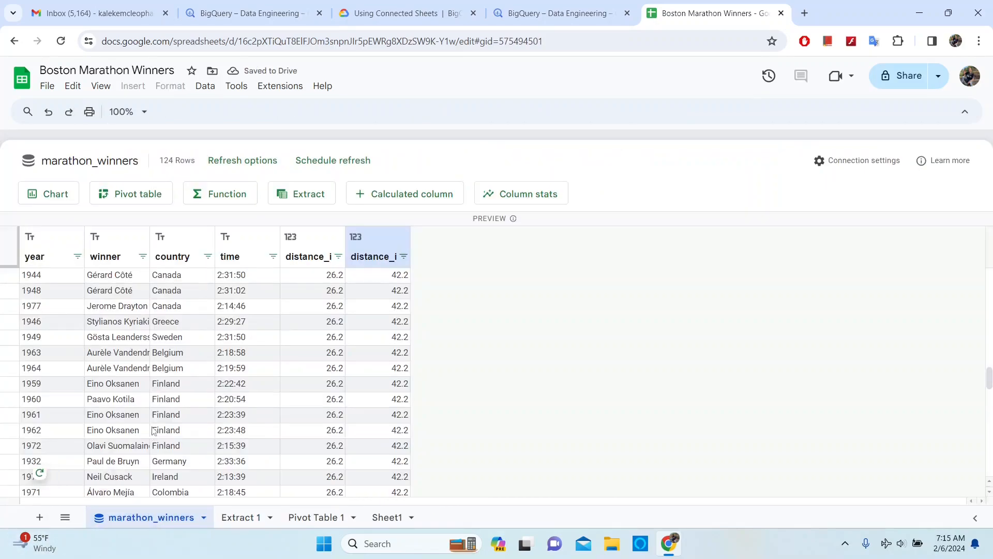
scroll(150, 386, "down", 15)
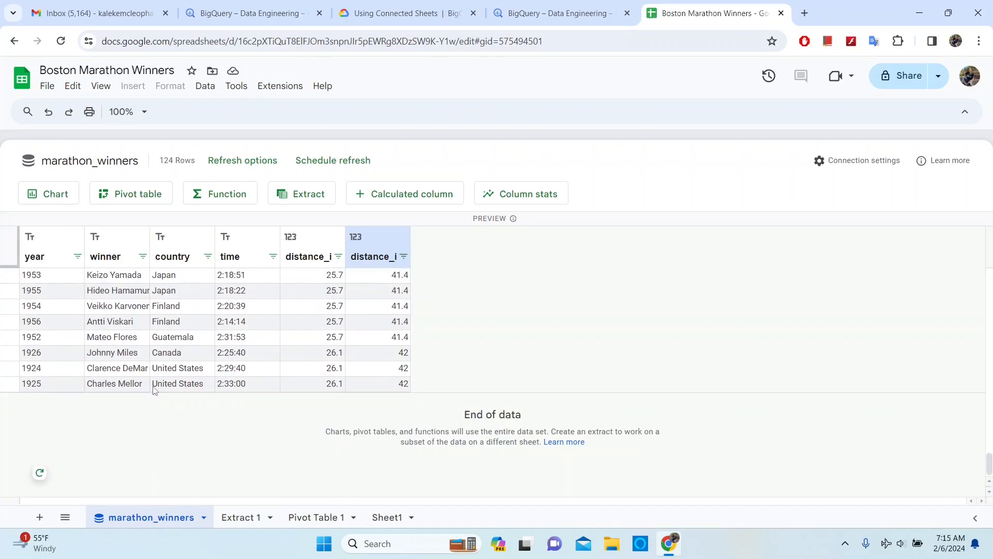
left_click(385, 517)
left_click(333, 517)
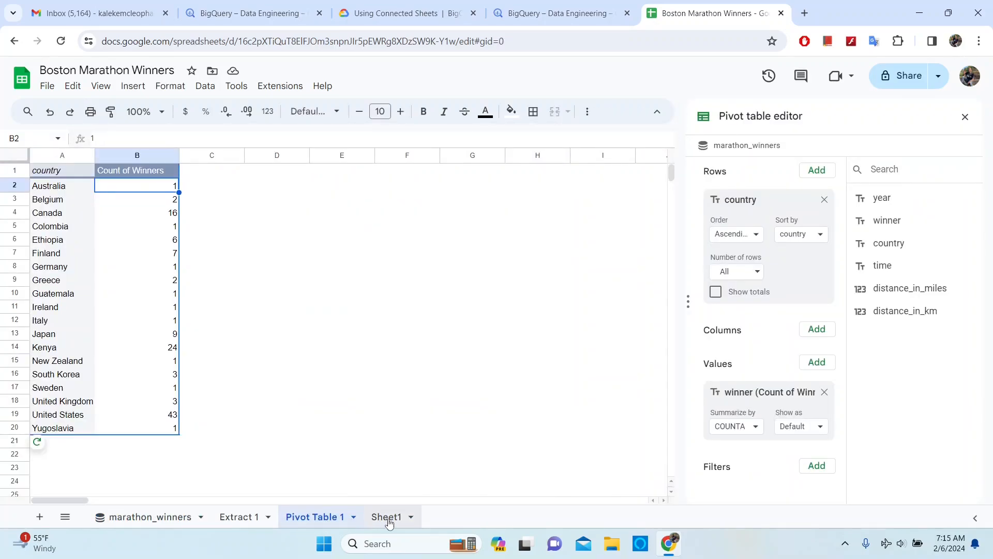
left_click(385, 516)
left_click(243, 517)
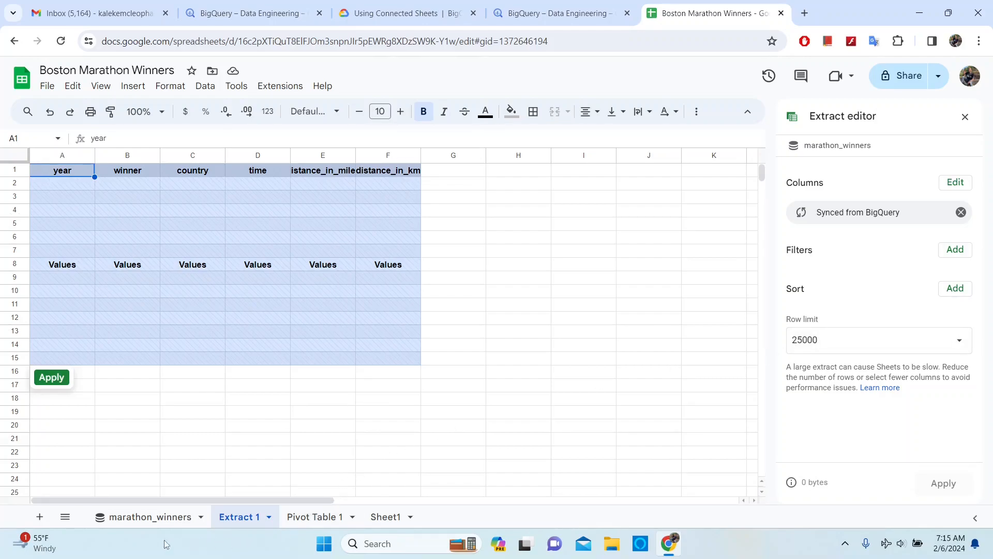
left_click(148, 517)
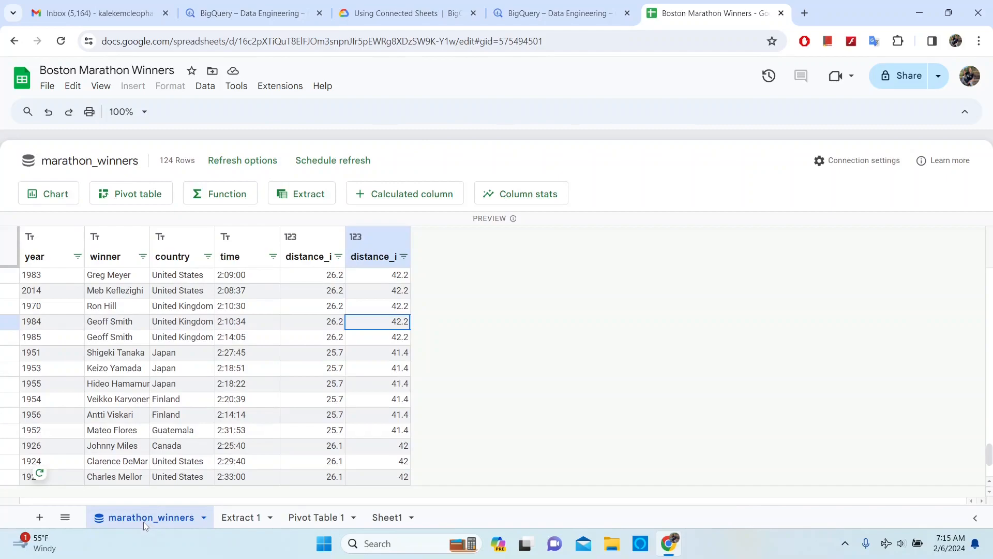
left_click(252, 519)
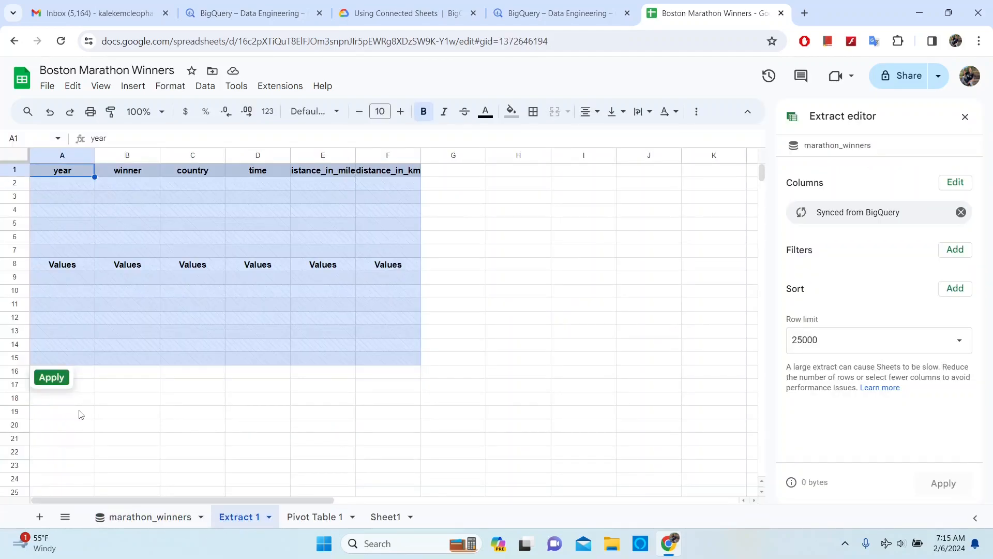
- Apply the extract with all synced columns and look through the rows it loads
left_click(52, 378)
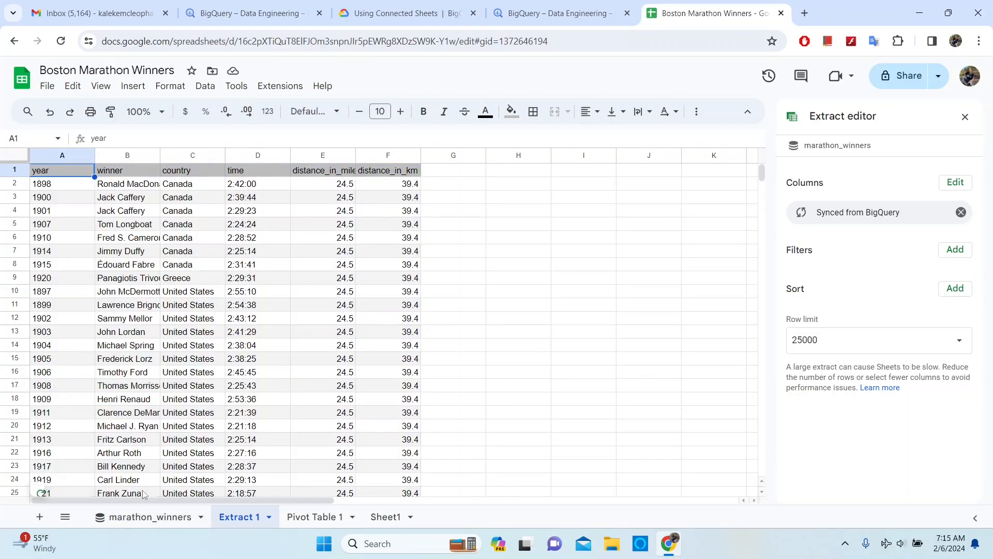
scroll(268, 428, "down", 15)
scroll(269, 427, "down", 12)
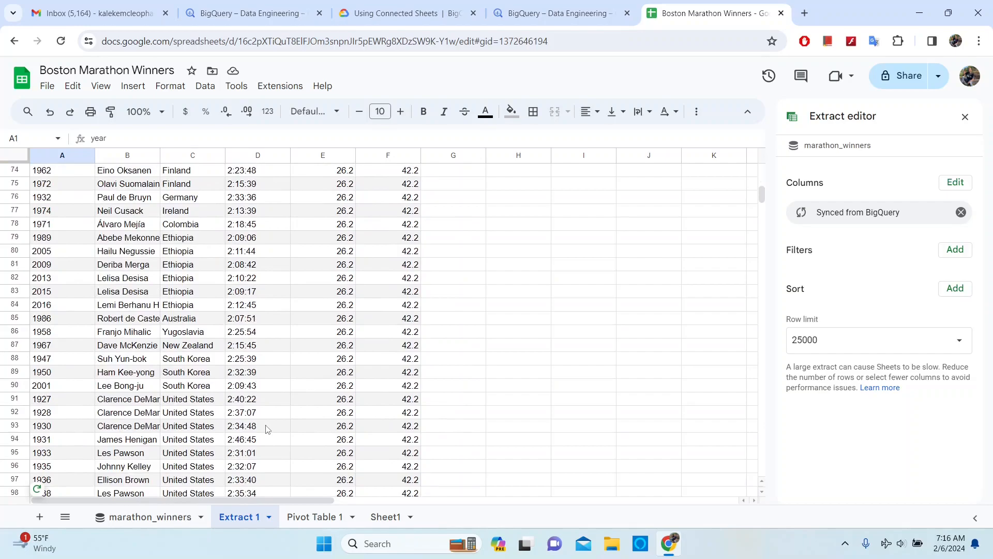
left_click_drag(762, 203, 762, 173)
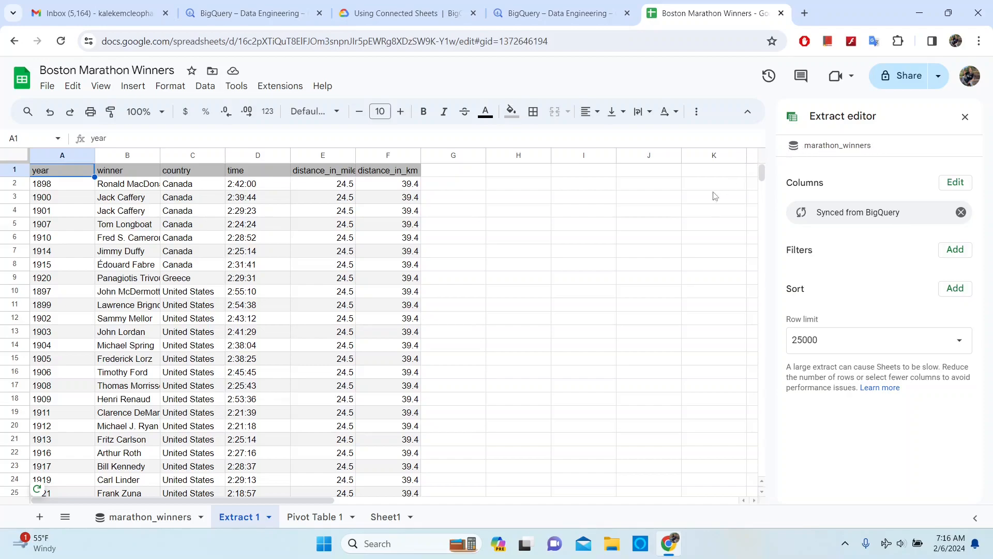
- Add a filter to the extract's header row, from year to distance_in_km
left_click_drag(50, 171, 390, 171)
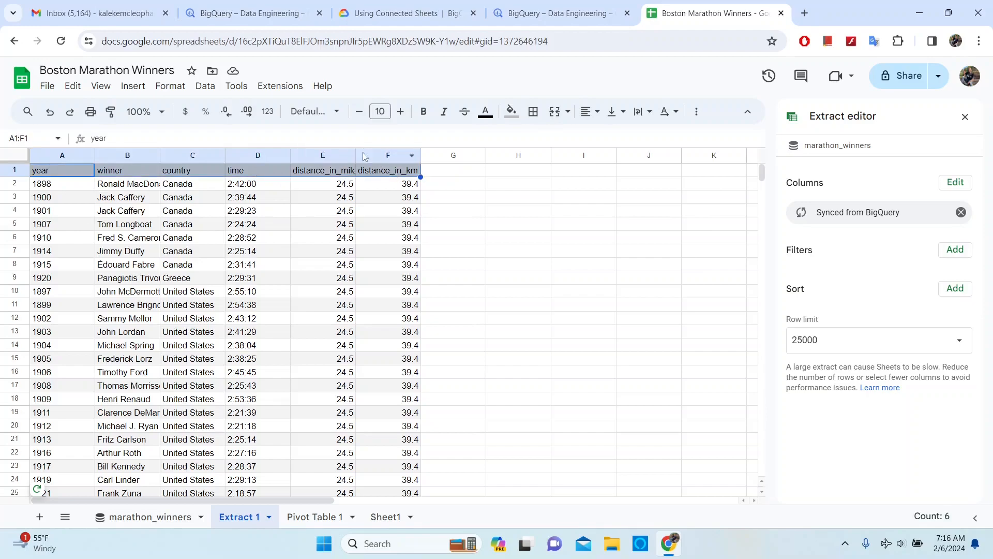
left_click(205, 87)
left_click(227, 161)
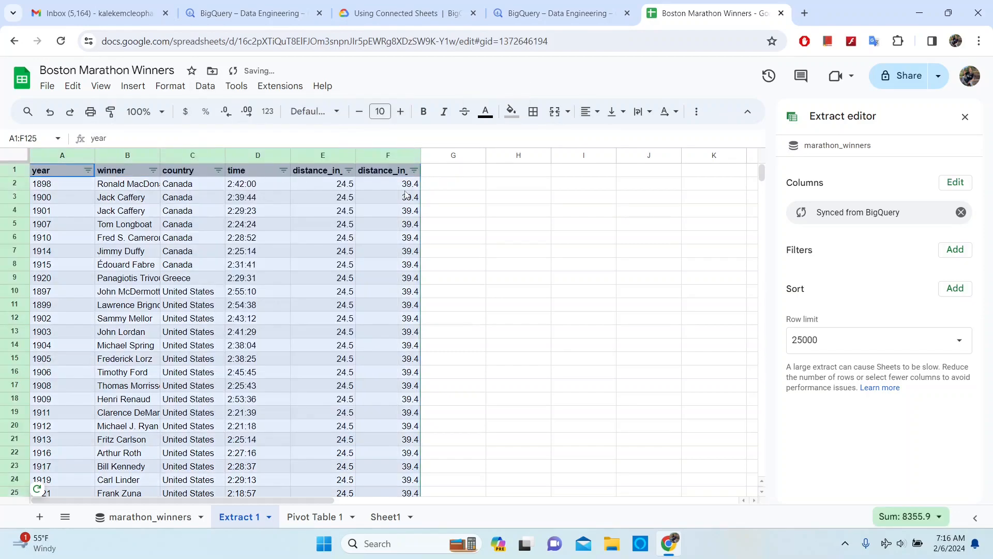
left_click(218, 171)
left_click(66, 331)
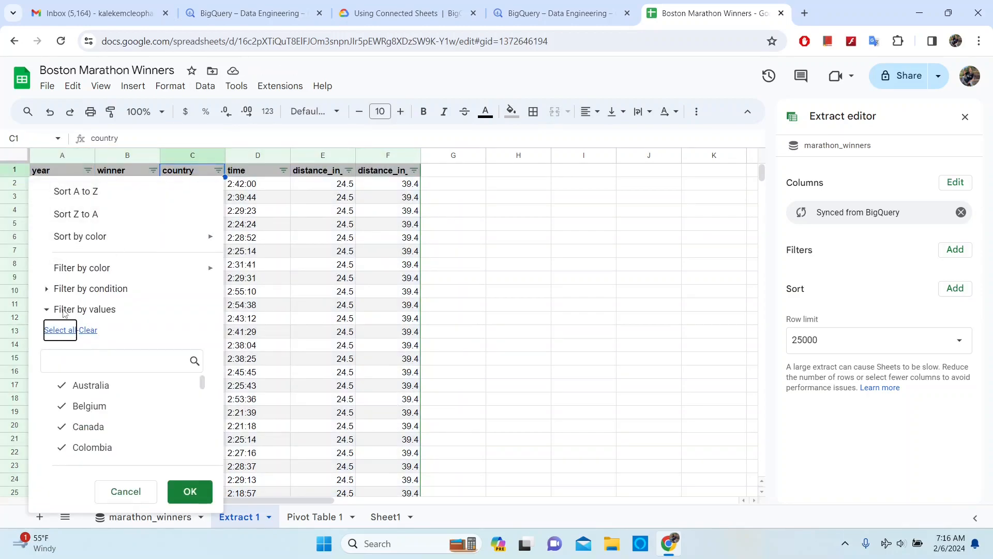
left_click(64, 310)
left_click(125, 352)
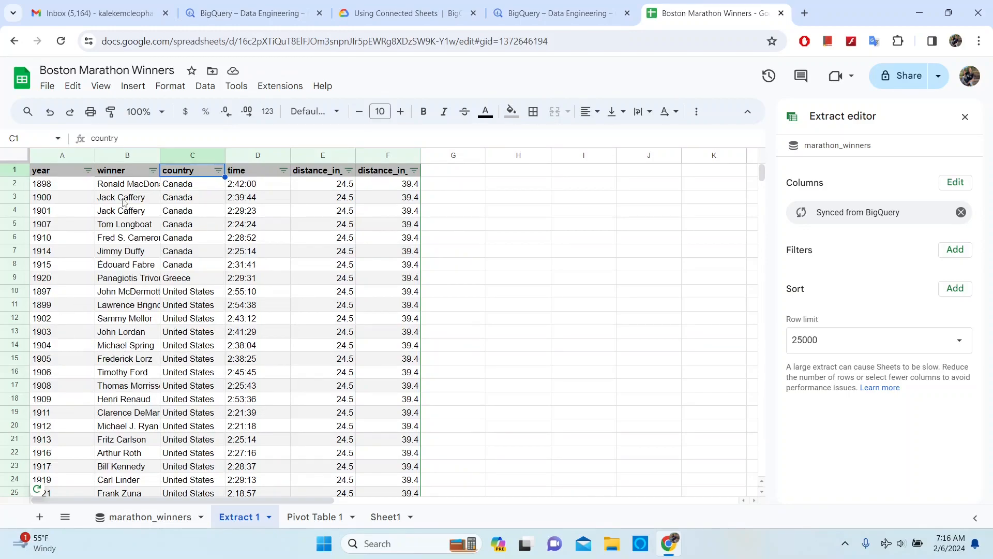
- Filter the extract's country column to show only Australia
left_click(218, 171)
left_click(88, 331)
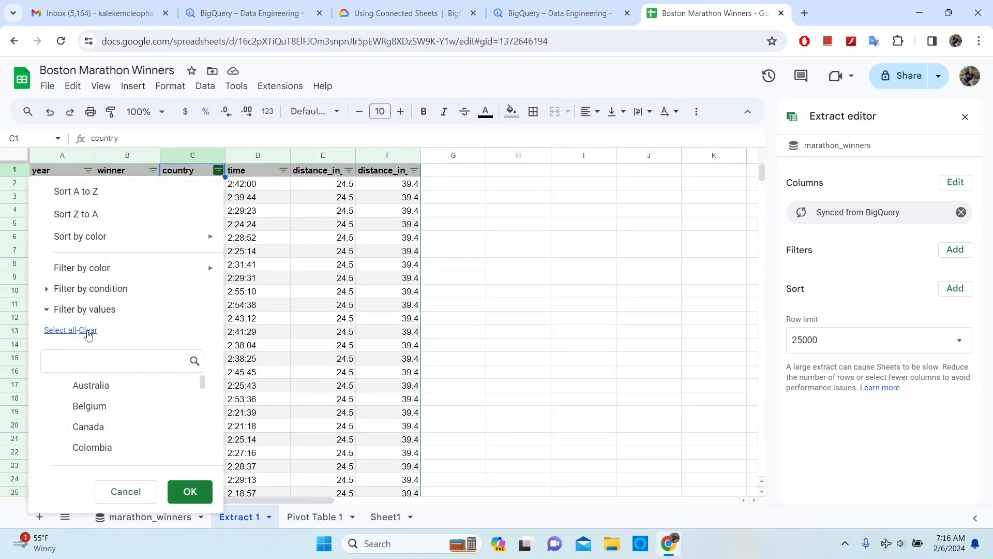
left_click(90, 391)
left_click(173, 487)
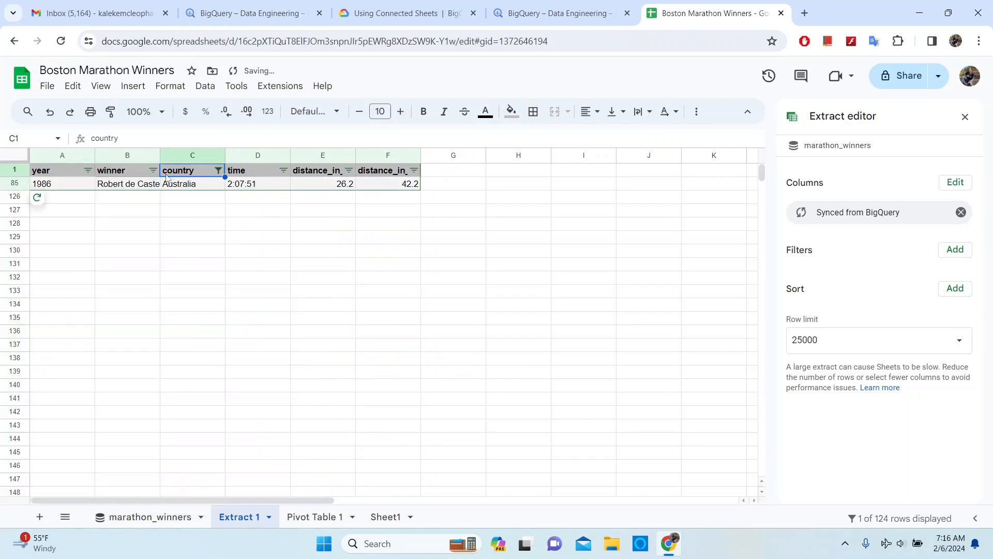
- Filter the extract's country column to show only Kenya and look through the matching rows
left_click(218, 170)
left_click(62, 385)
left_click(95, 368)
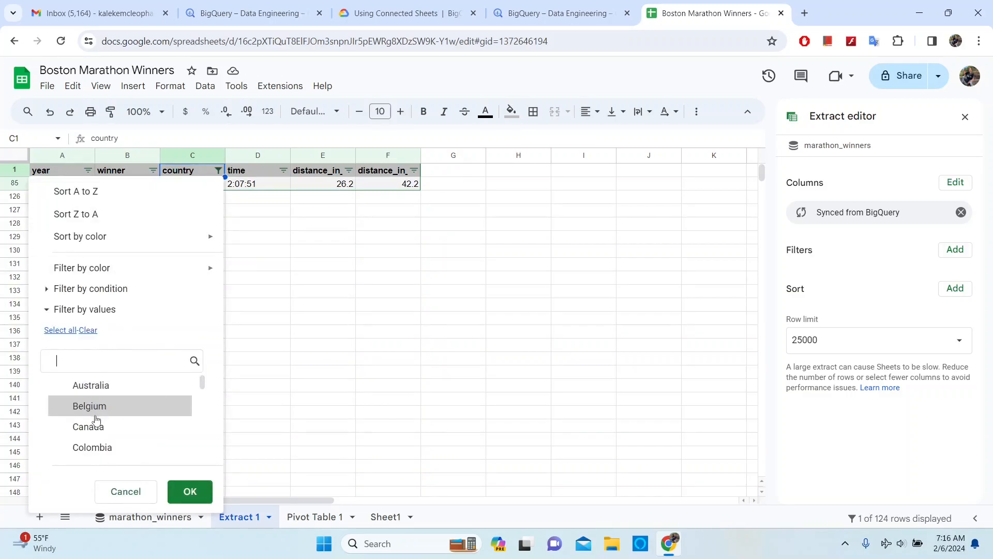
type("Kenya")
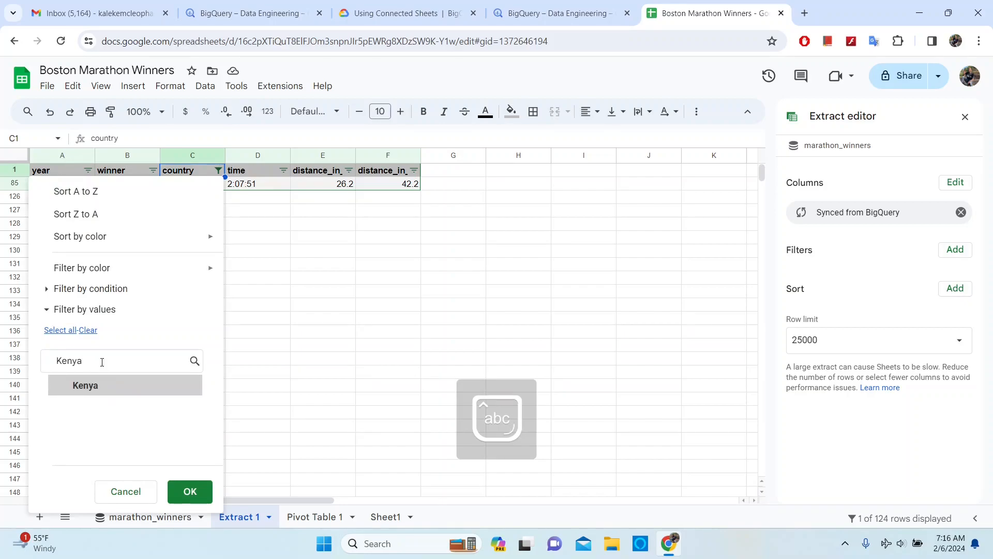
left_click(113, 385)
left_click(190, 491)
scroll(308, 424, "down", 4)
scroll(308, 424, "up", 4)
scroll(308, 424, "down", 1)
scroll(308, 425, "up", 2)
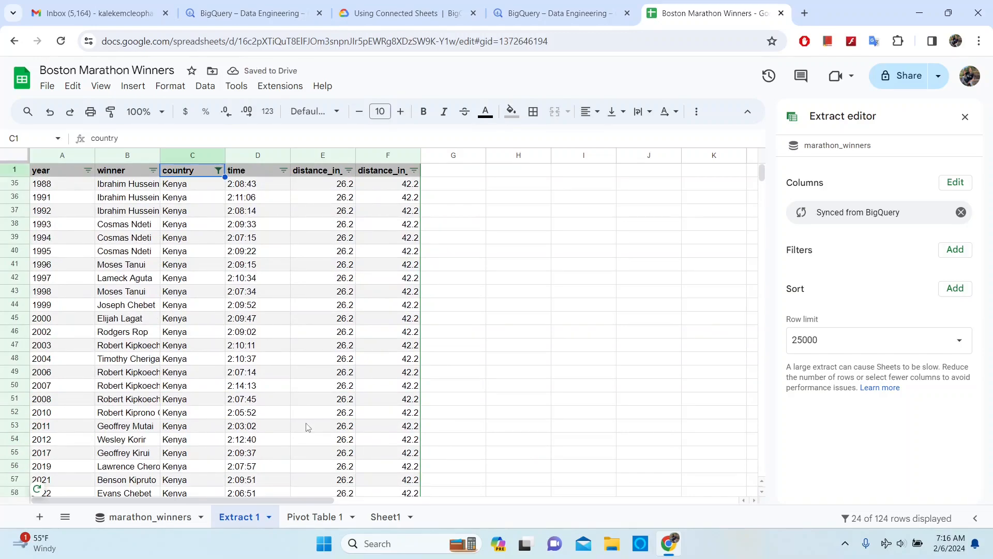
scroll(310, 197, "down", 4)
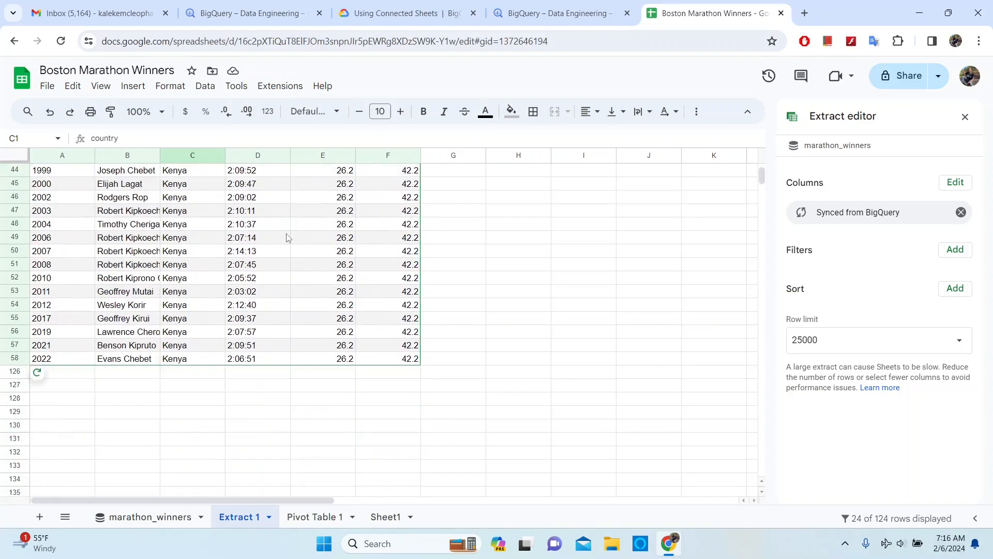
scroll(155, 359, "up", 4)
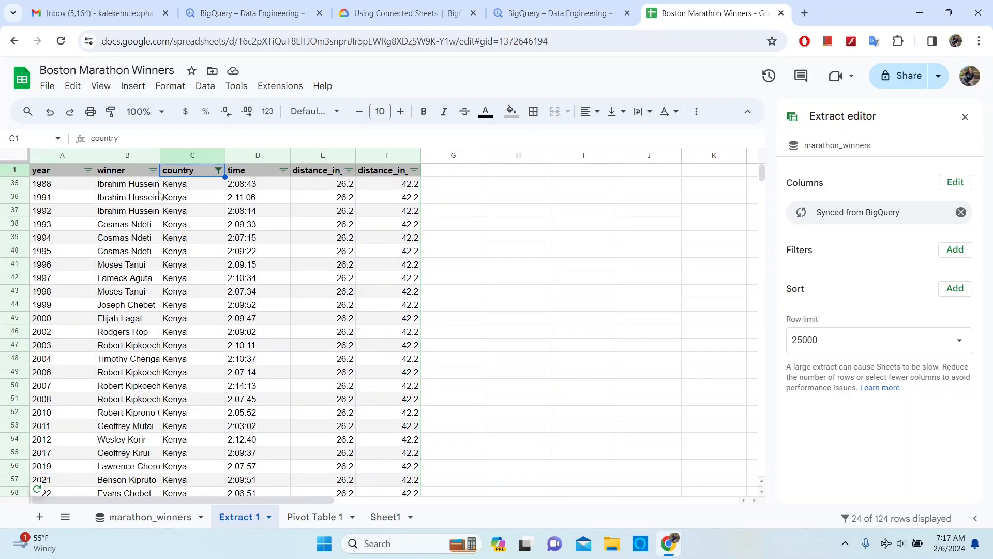
- Fit the winner column's width to its contents and check the full names in the Kenya rows
double_click(160, 155)
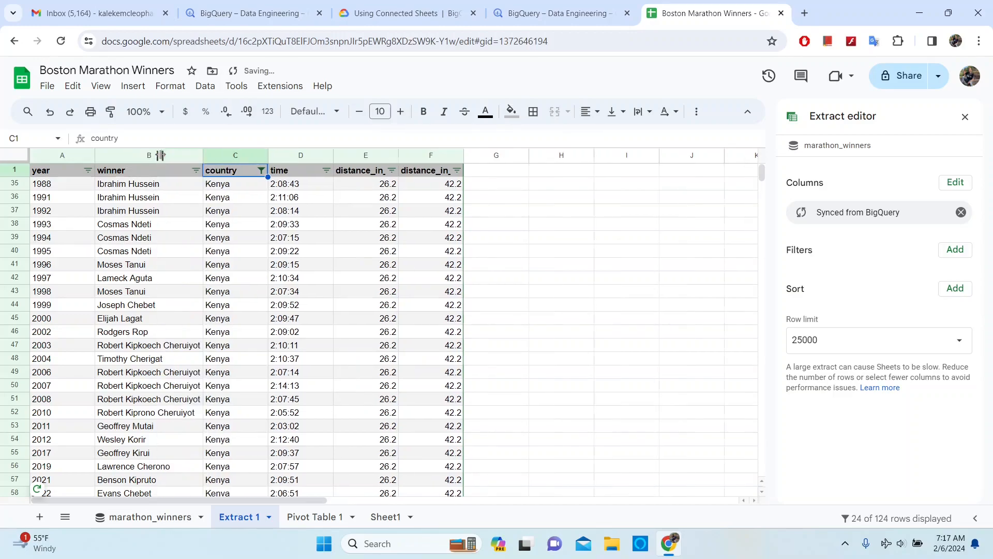
scroll(166, 260, "down", 3)
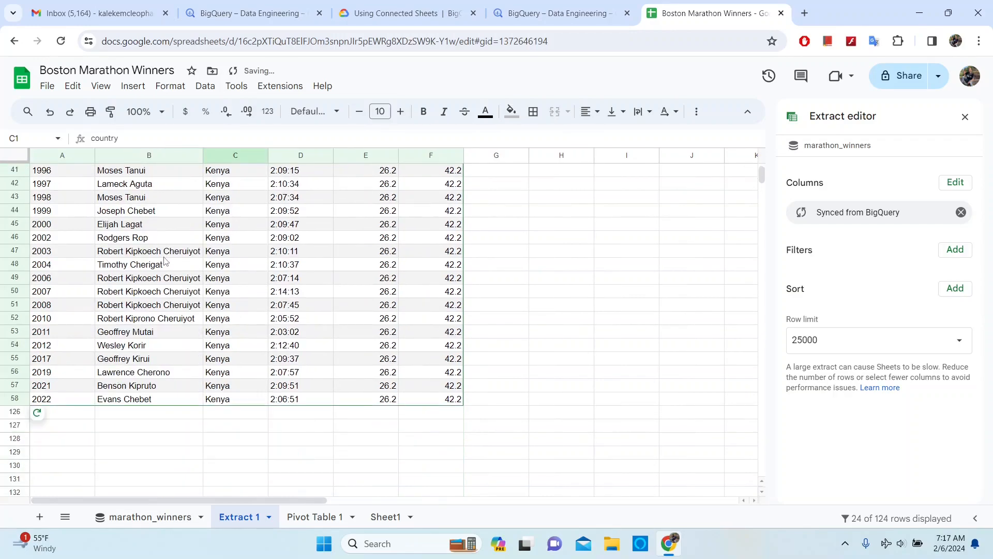
scroll(243, 287, "up", 3)
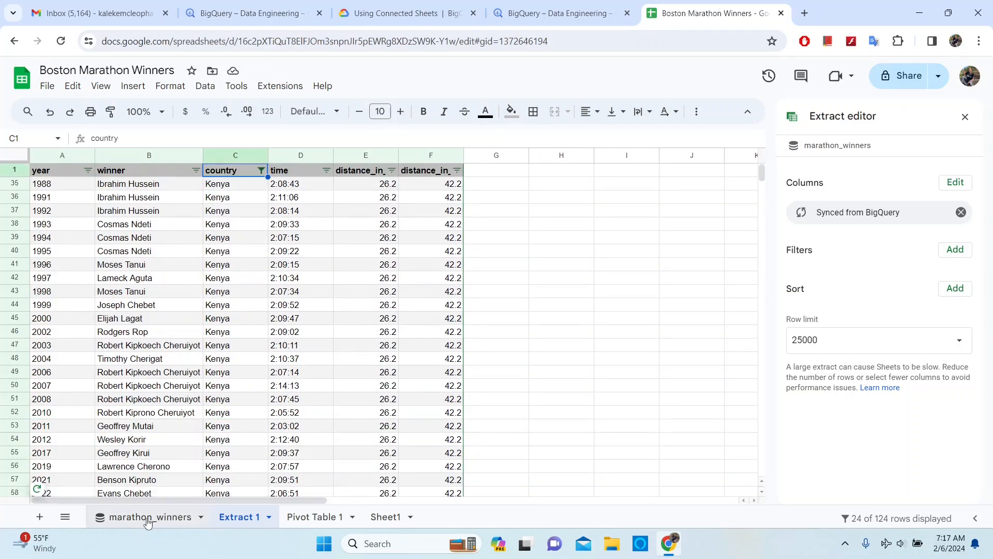
- Rename the Extract 1 sheet as Kenya and switch to the pivot table sheet
left_click(267, 516)
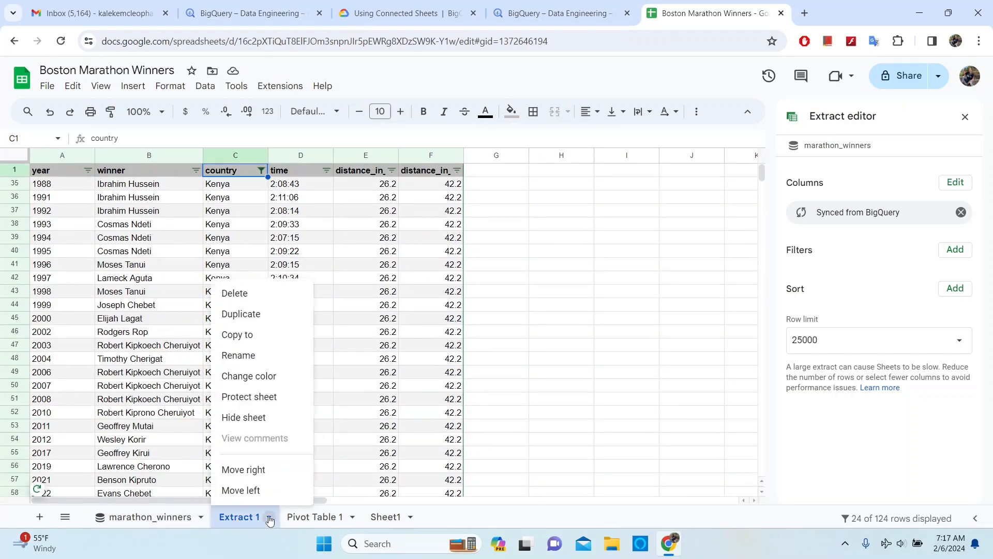
left_click(244, 356)
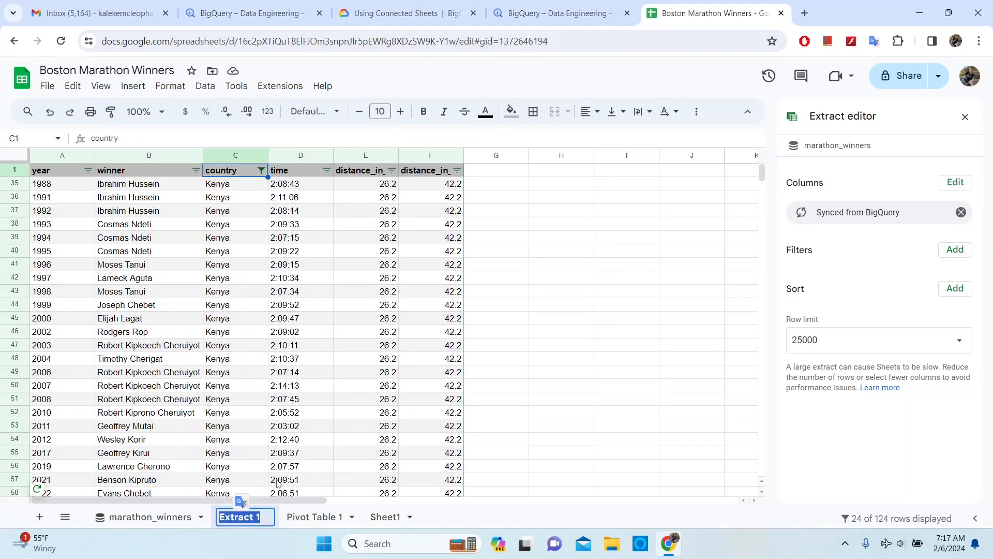
type("Kenya")
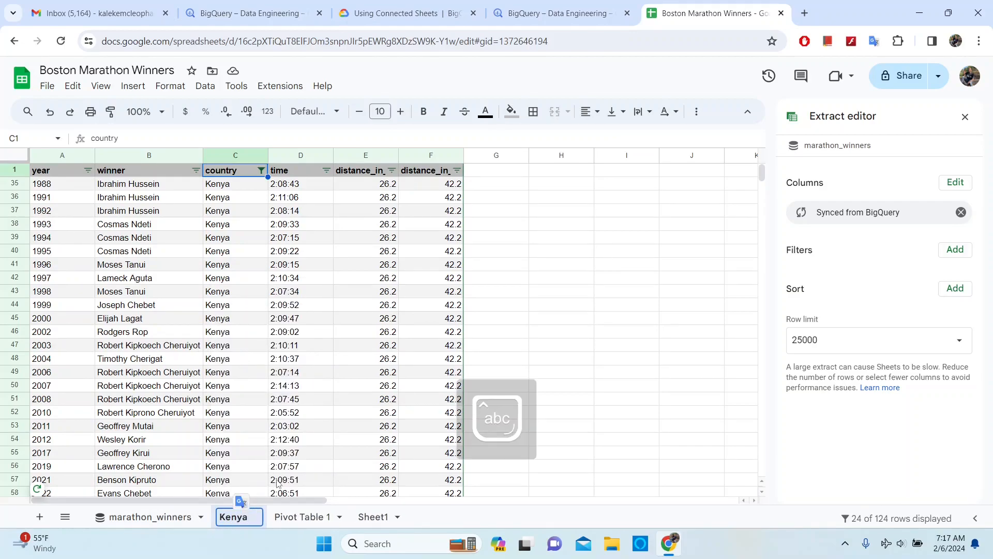
left_click(320, 515)
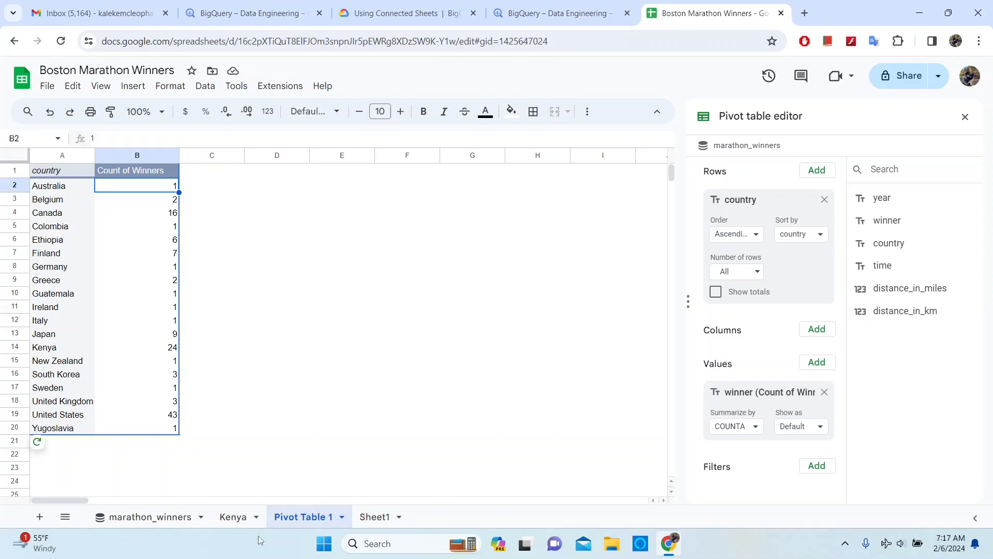
- Refresh all connected objects of the marathon_winners data source: the preview, pivot table and extract
left_click(146, 516)
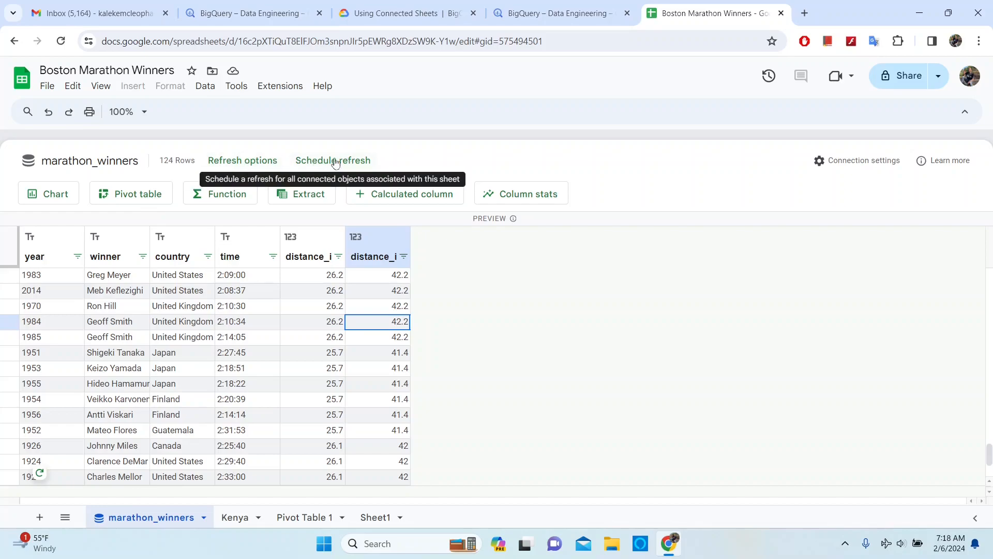
left_click(233, 162)
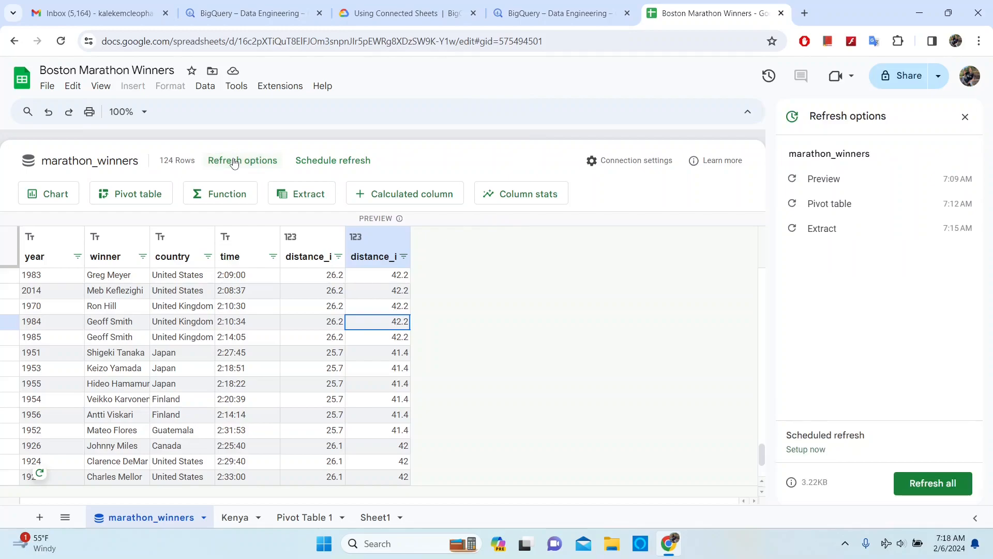
left_click(938, 483)
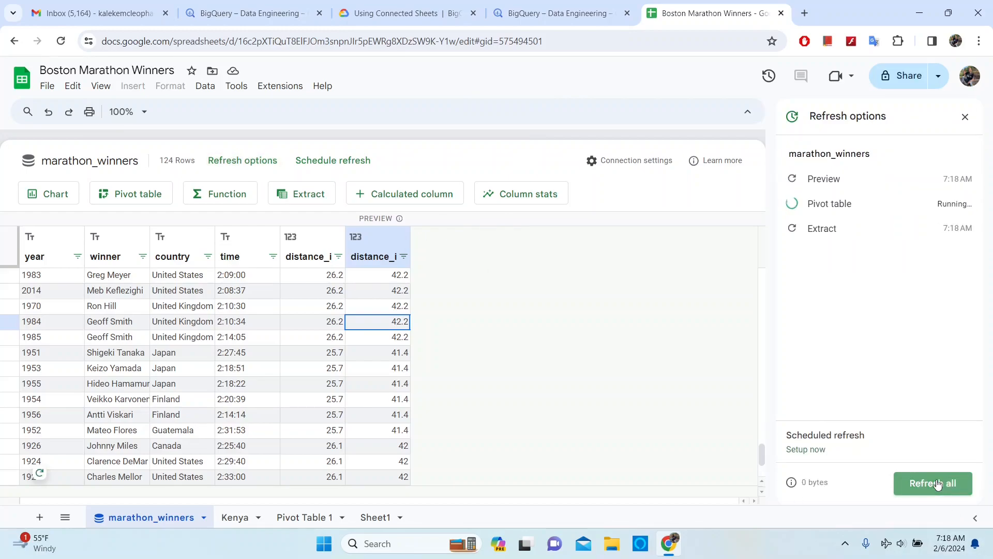
- Set up and save a scheduled refresh of marathon_winners that repeats every 1 month on the 1st, between 7:00 and 8:00 AM
left_click(807, 449)
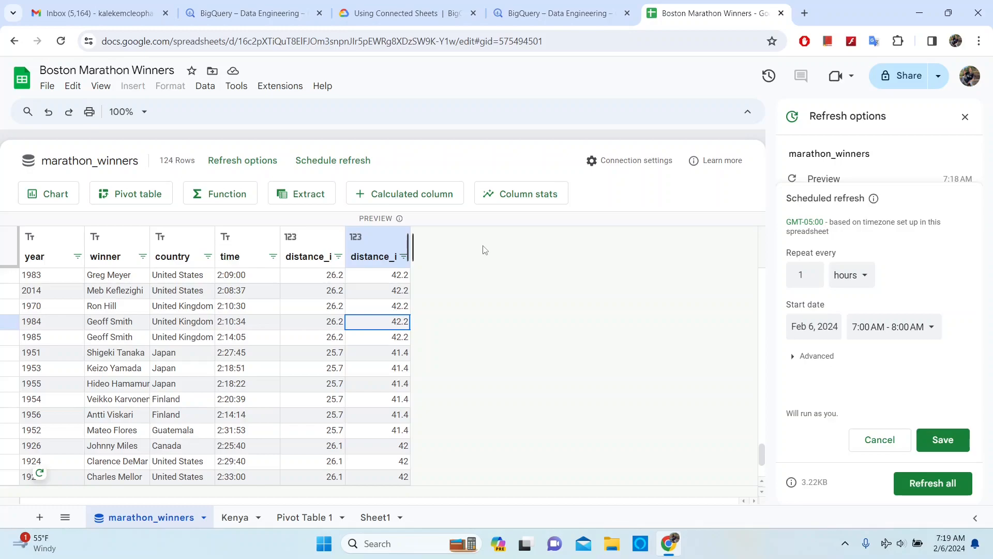
left_click(851, 275)
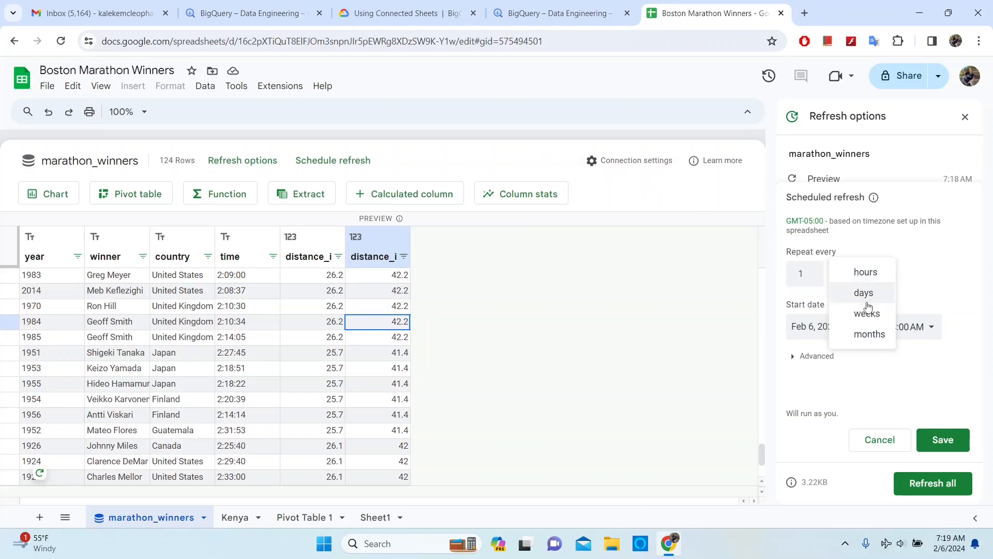
left_click(869, 333)
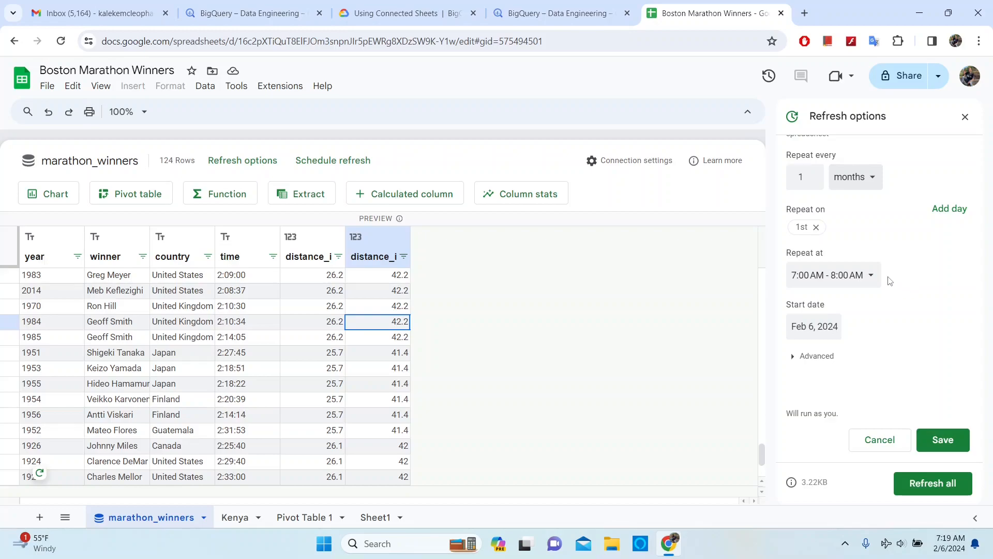
left_click(942, 439)
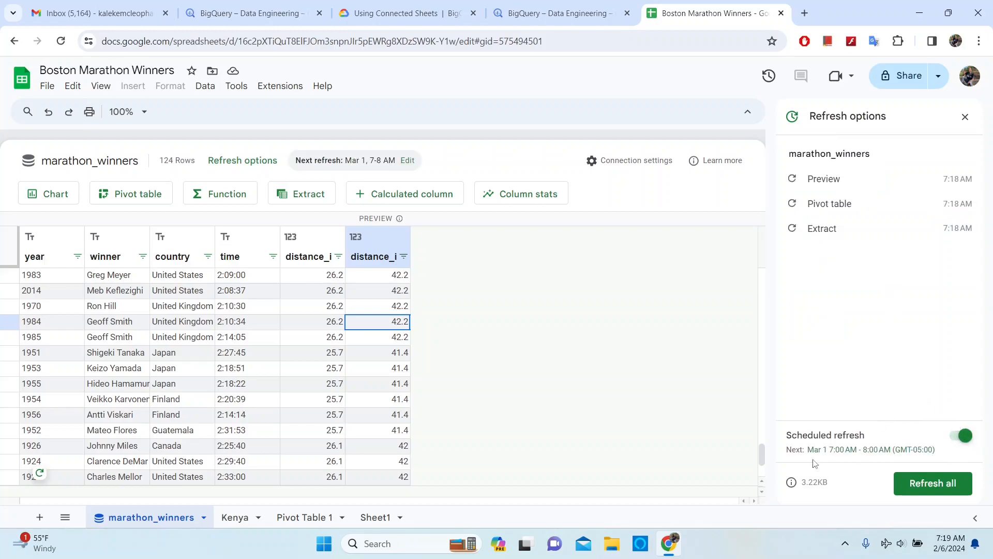